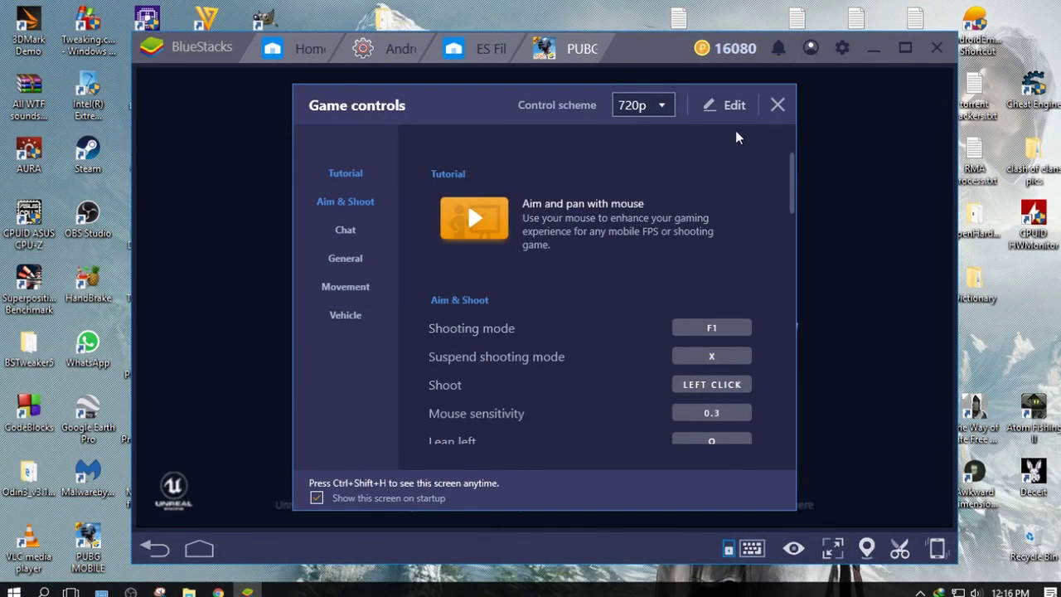
Step: Close the game controls guide and dismiss the on-screen controls tip
left_click(777, 105)
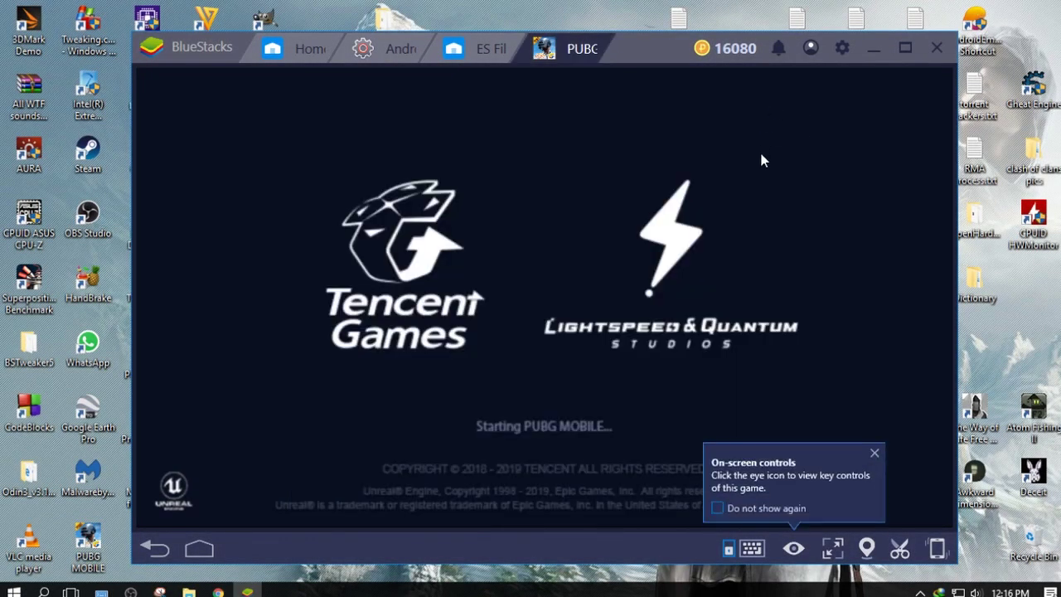
left_click(874, 455)
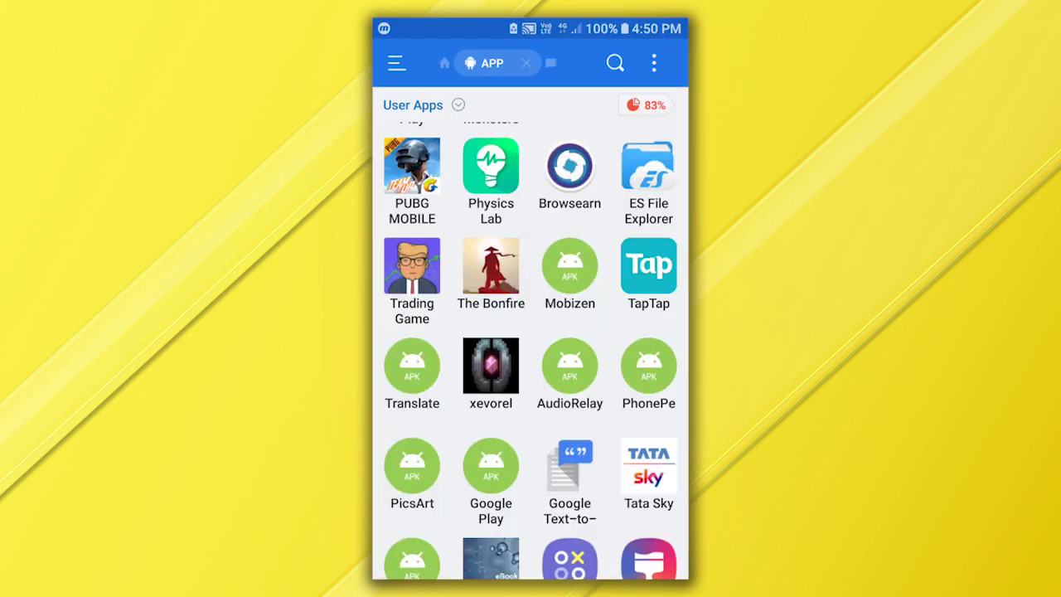
Step: In ES File Explorer on the phone, back up the PUBG MOBILE app and open the apps folder inside backups
left_click(412, 182)
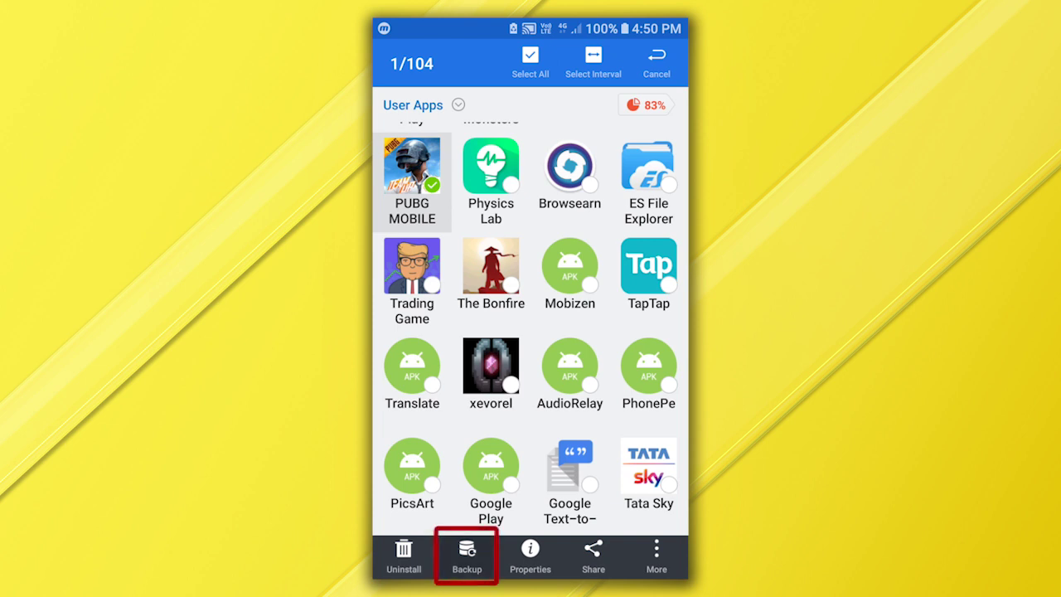
left_click(467, 557)
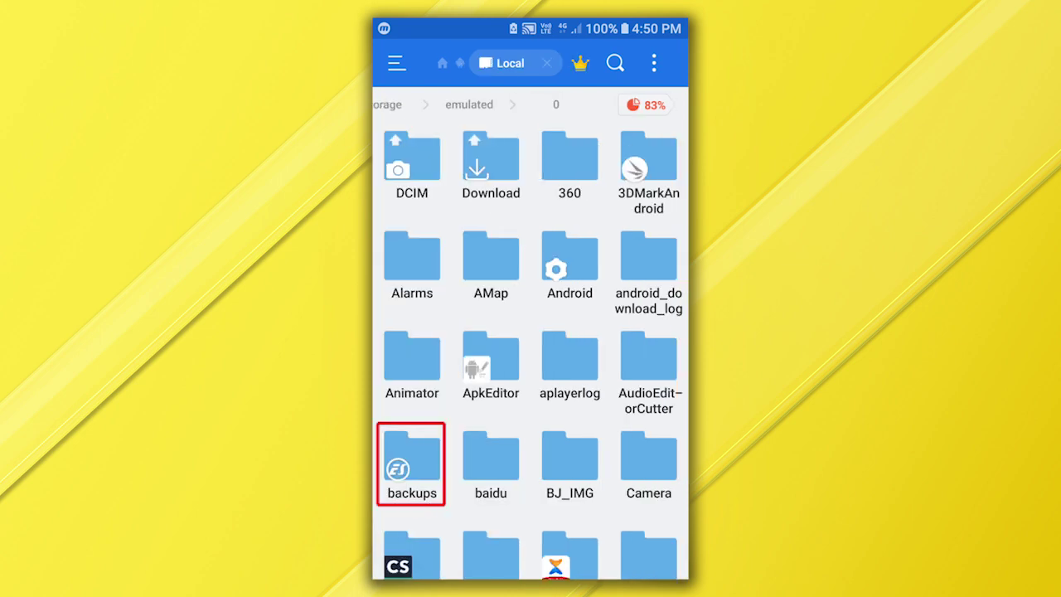
left_click(412, 460)
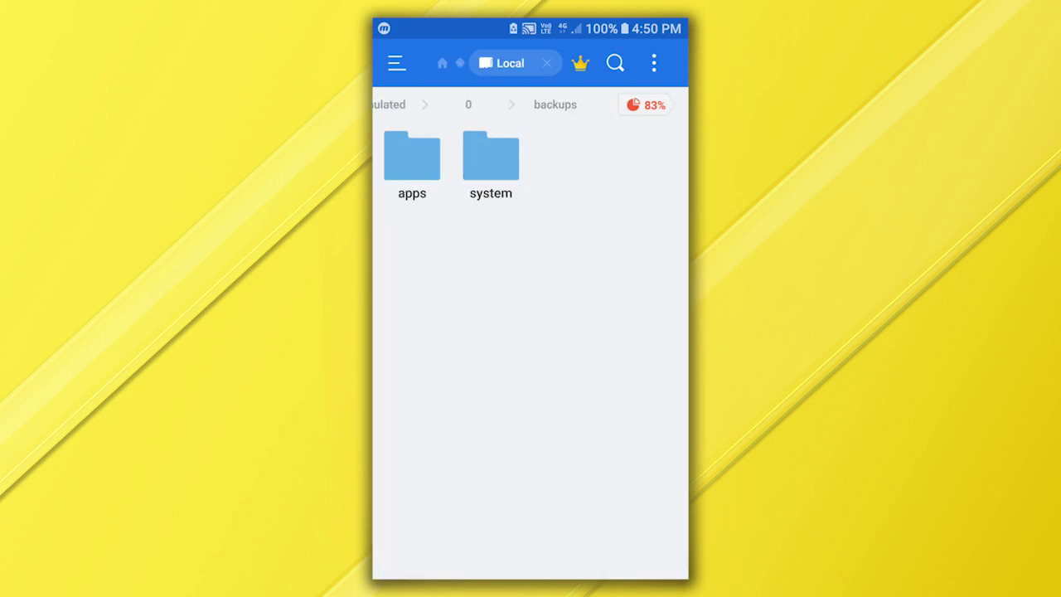
left_click(412, 162)
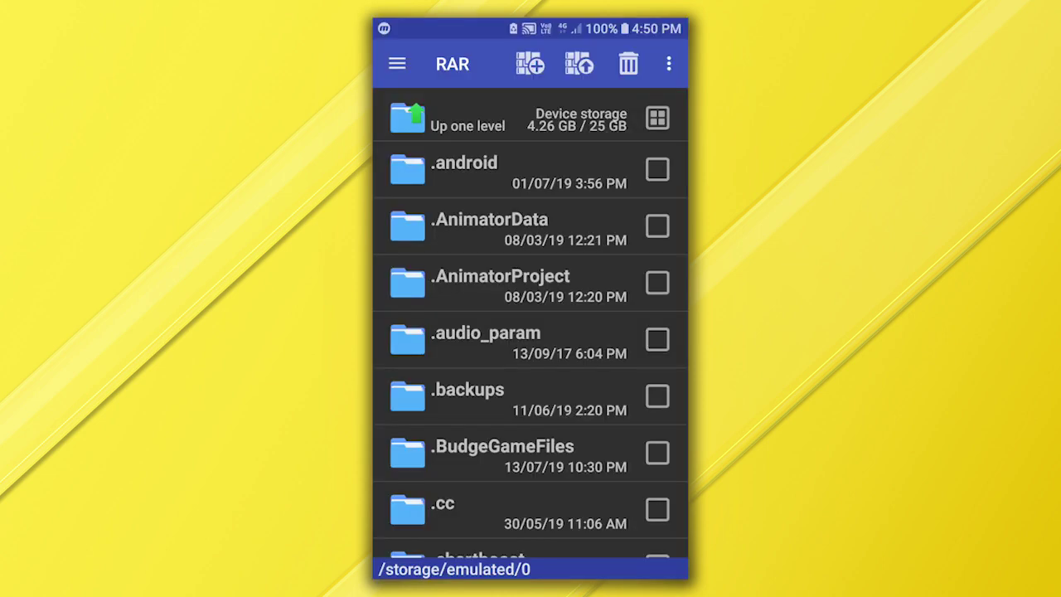
Step: Switch to RAR on the phone and open the Android/data folder in device storage
scroll(530, 323, "down", 15)
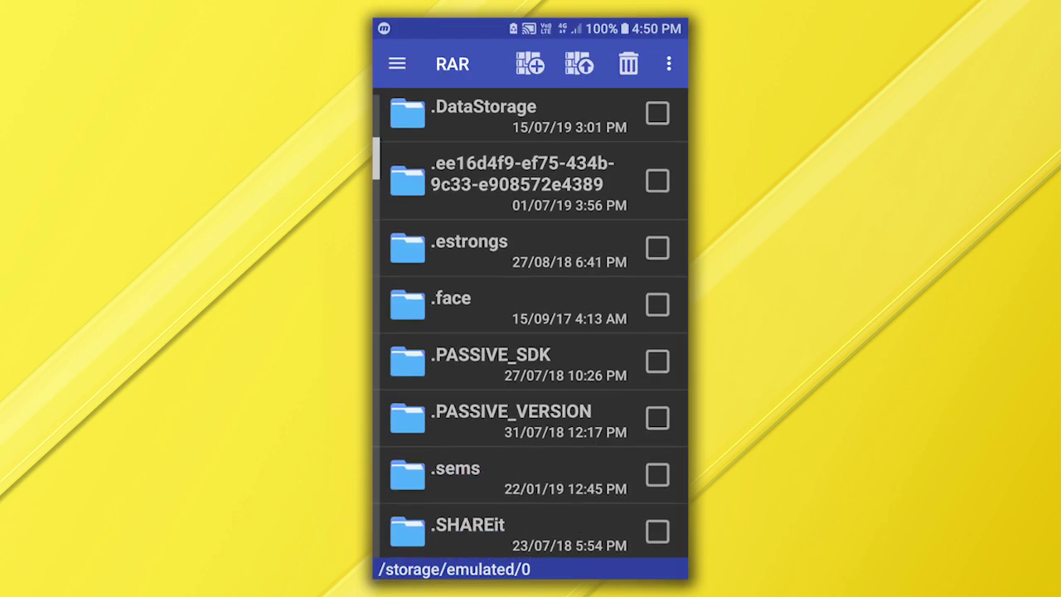
scroll(531, 323, "down", 5)
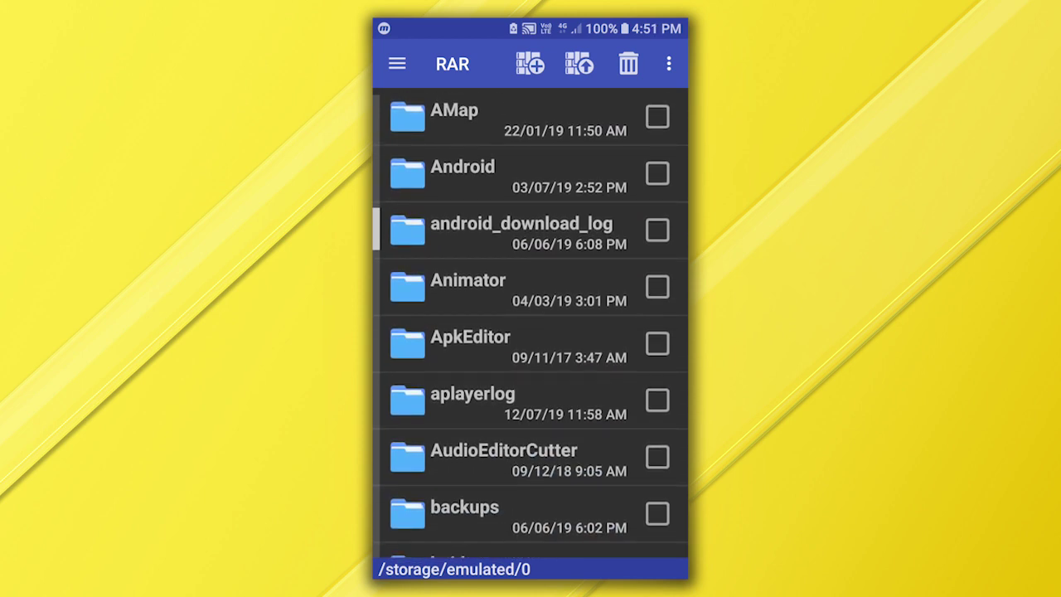
left_click(463, 172)
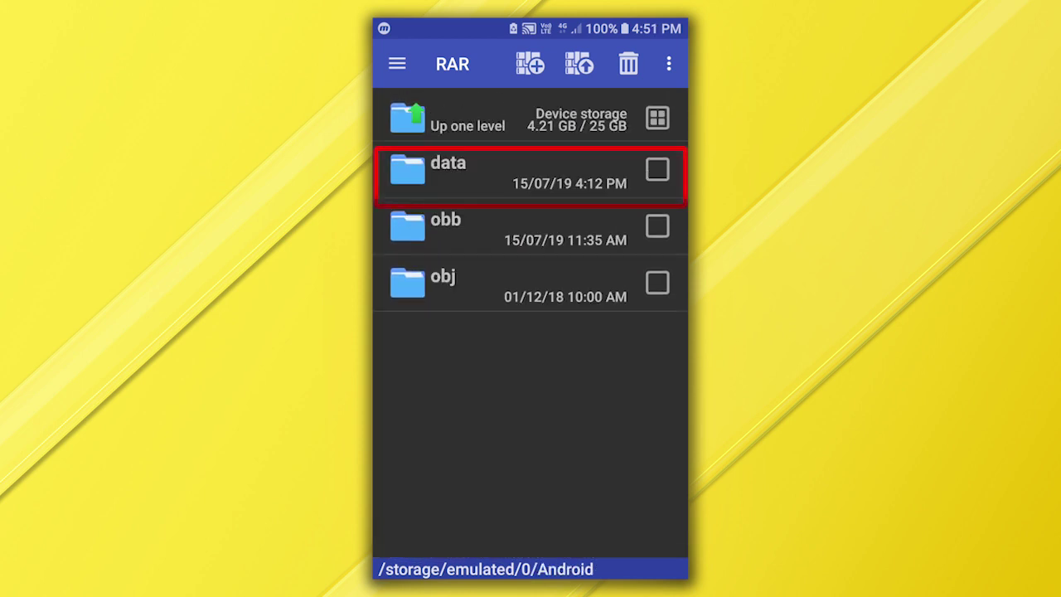
left_click(498, 173)
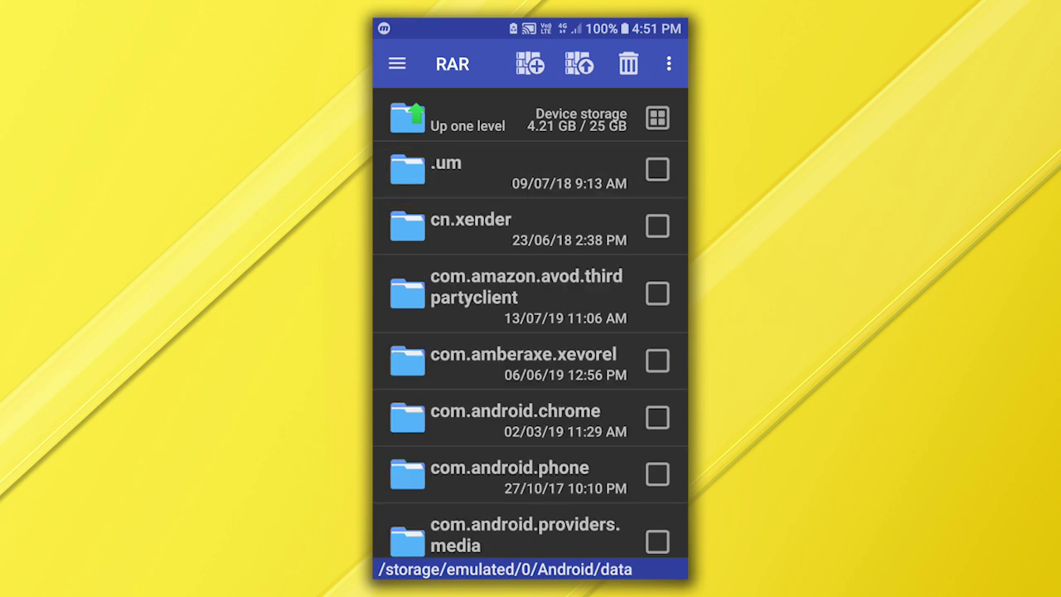
Step: Archive the com.tencent.ig folder in RAR format as com.tencent.ig.rar and select the finished archive
scroll(531, 323, "down", 10)
scroll(531, 324, "down", 15)
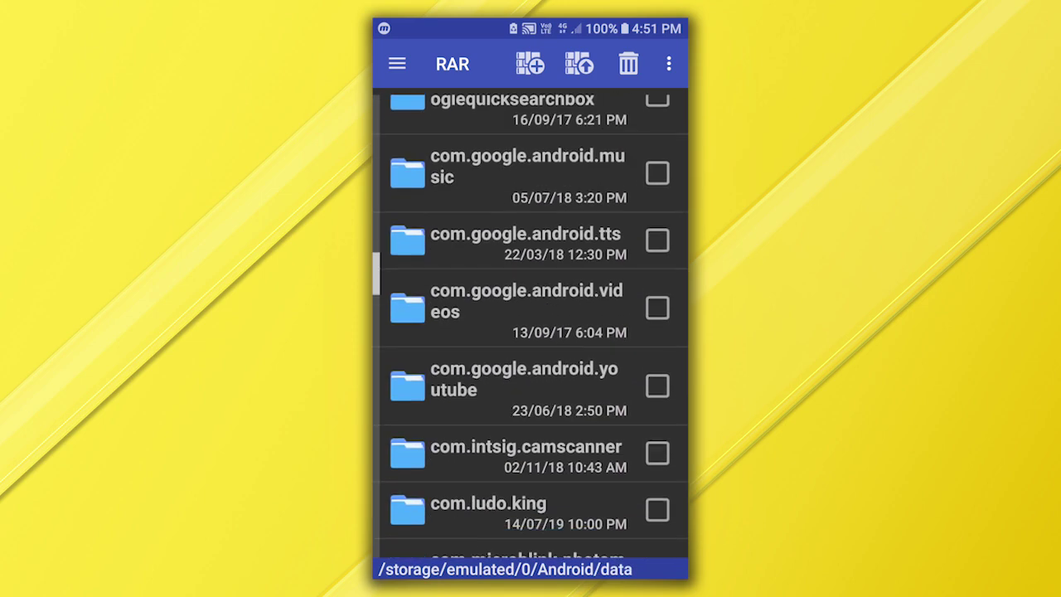
scroll(530, 323, "down", 15)
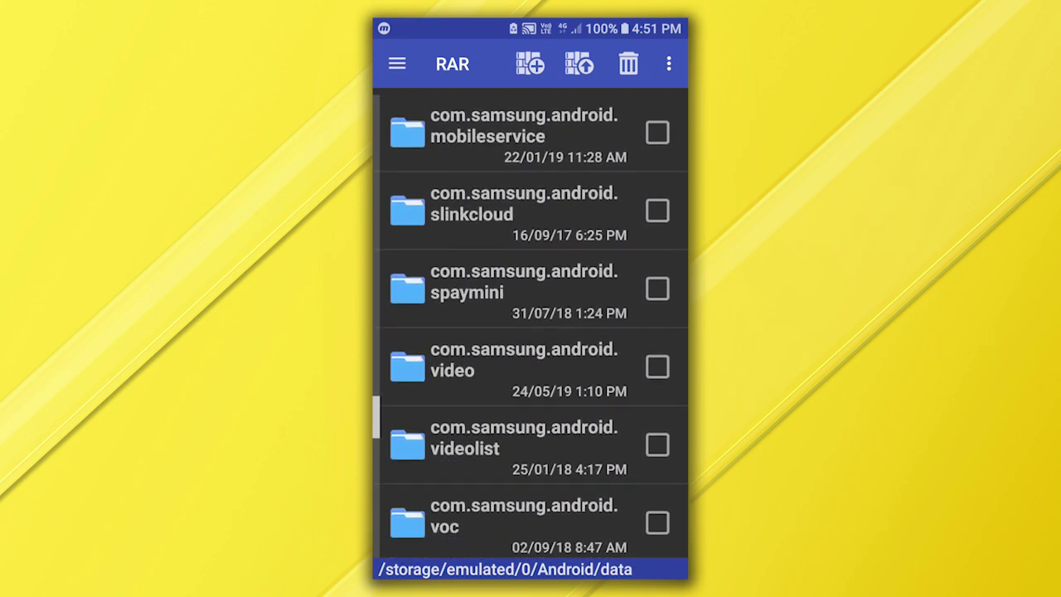
scroll(531, 323, "down", 3)
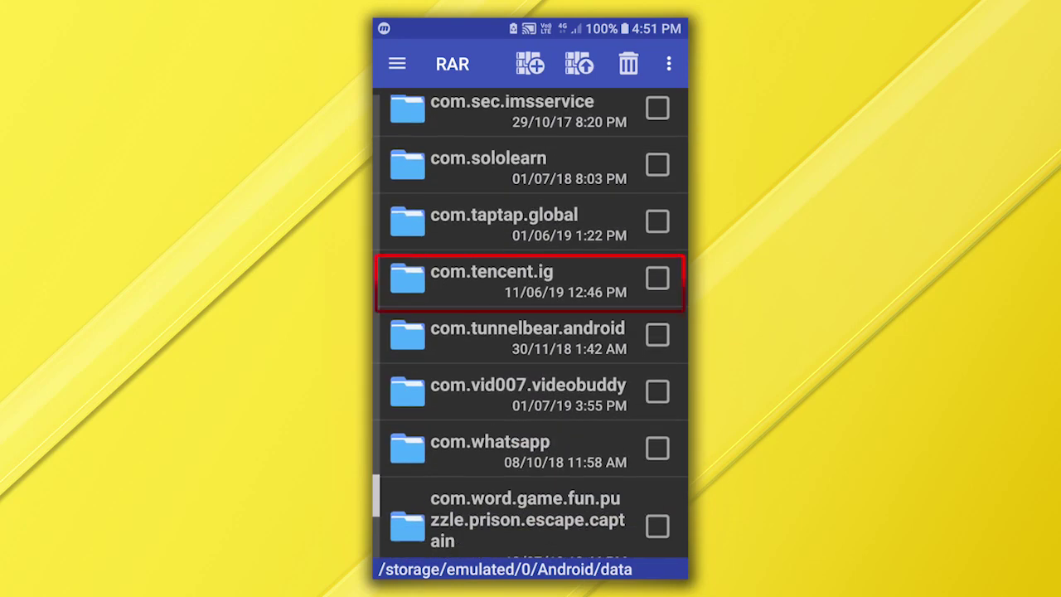
left_click(658, 278)
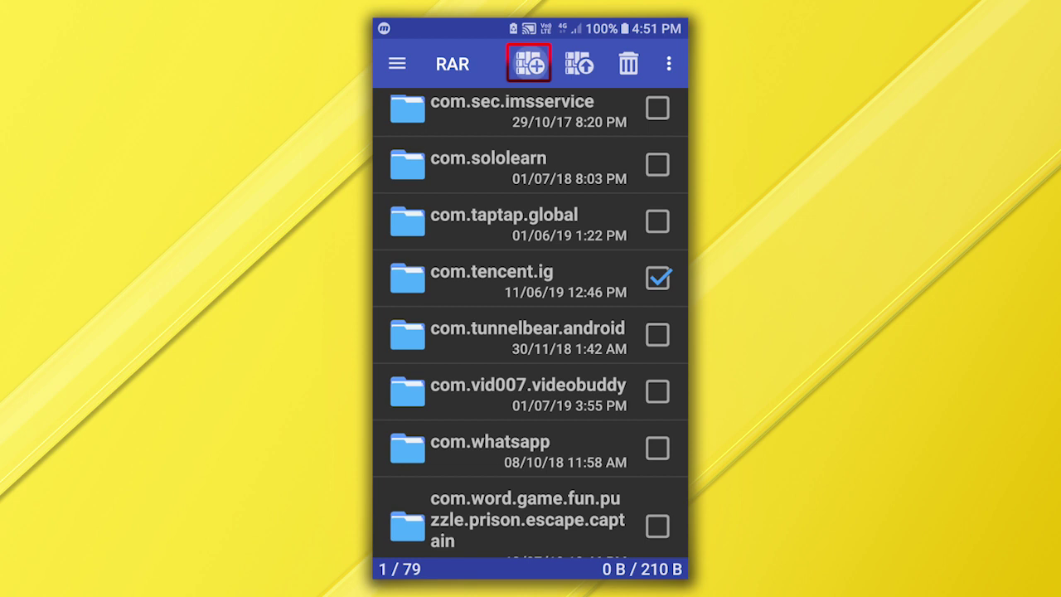
left_click(529, 63)
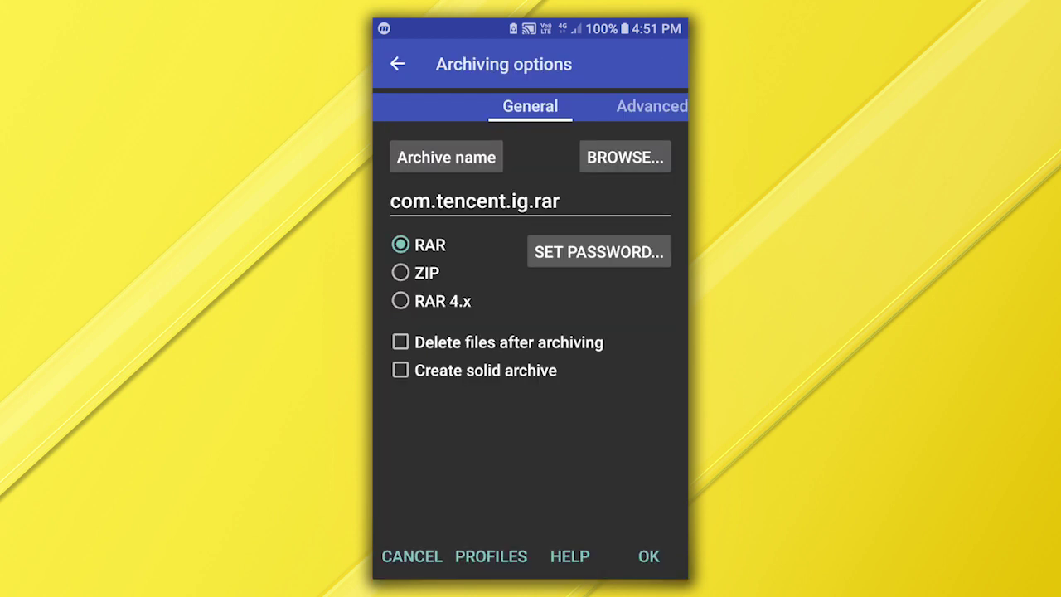
left_click(648, 555)
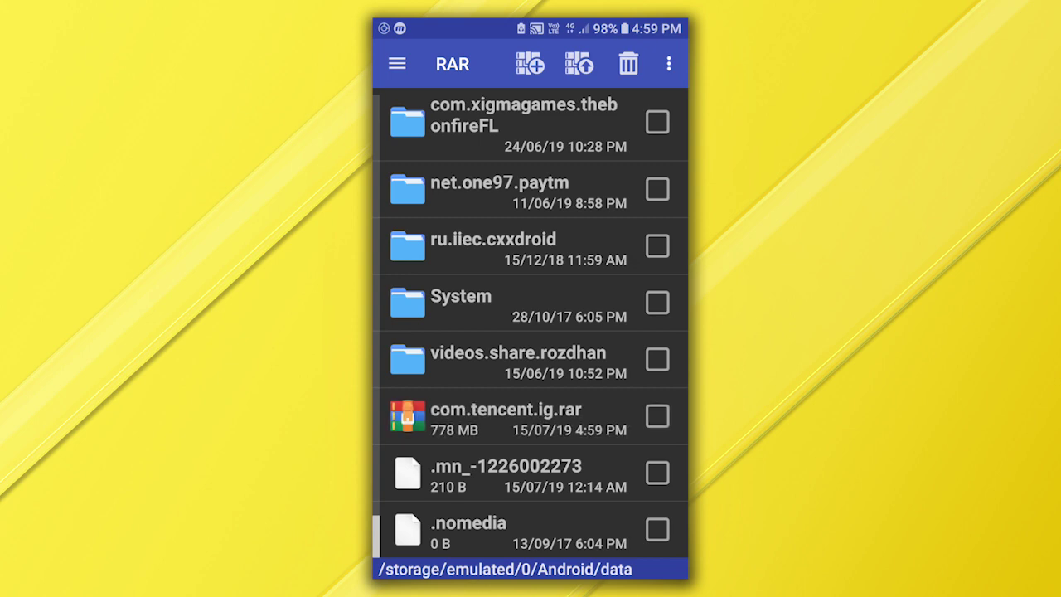
left_click(657, 416)
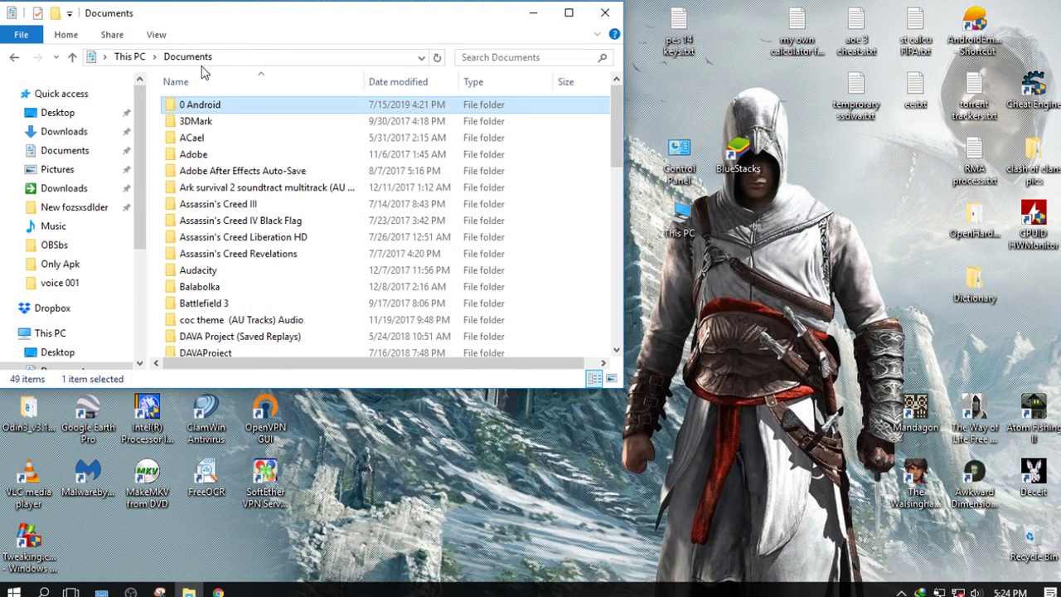
Step: On the PC, open Documents/0 Android/PUBG Mobile and place a second File Explorer window showing This PC beside it
double_click(201, 110)
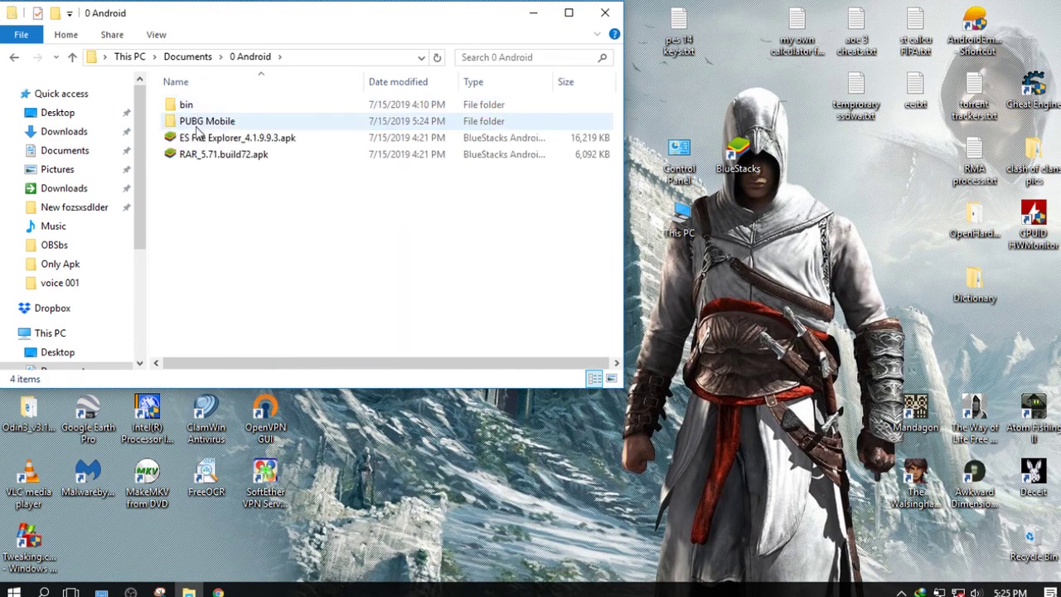
double_click(197, 125)
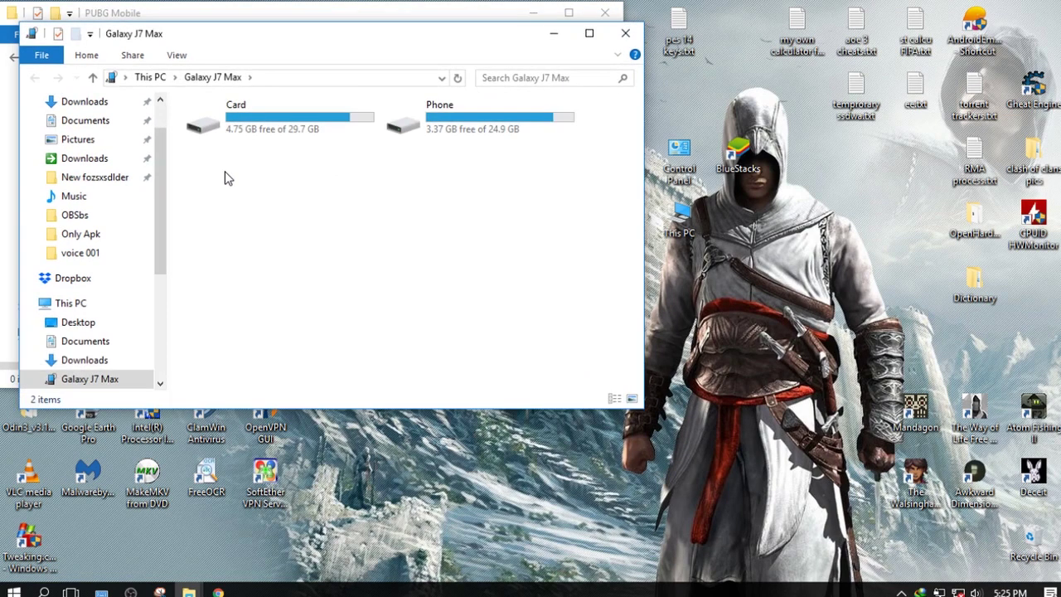
left_click(154, 76)
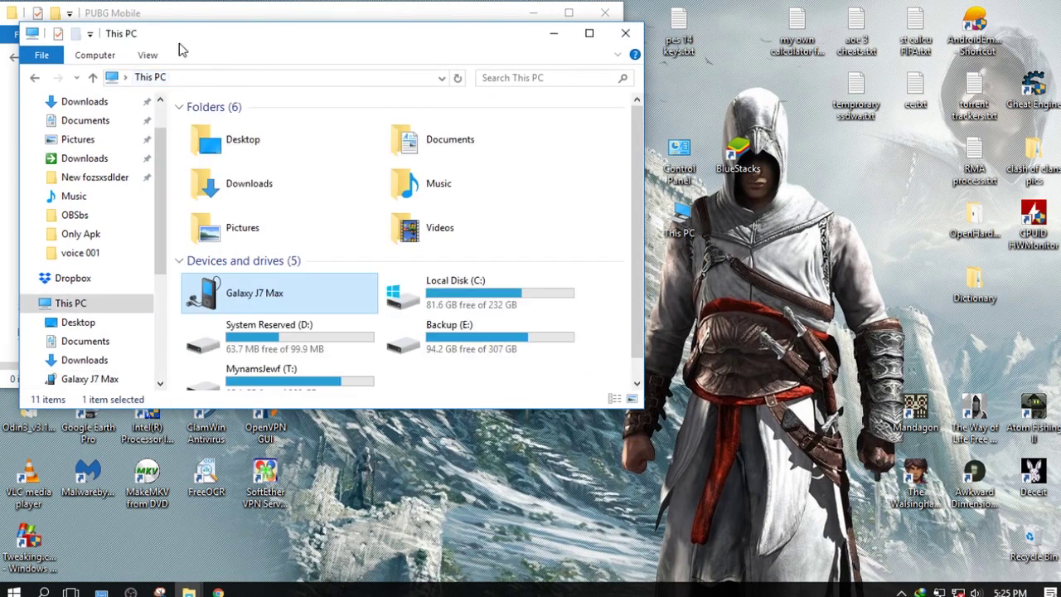
left_click_drag(181, 43, 562, 62)
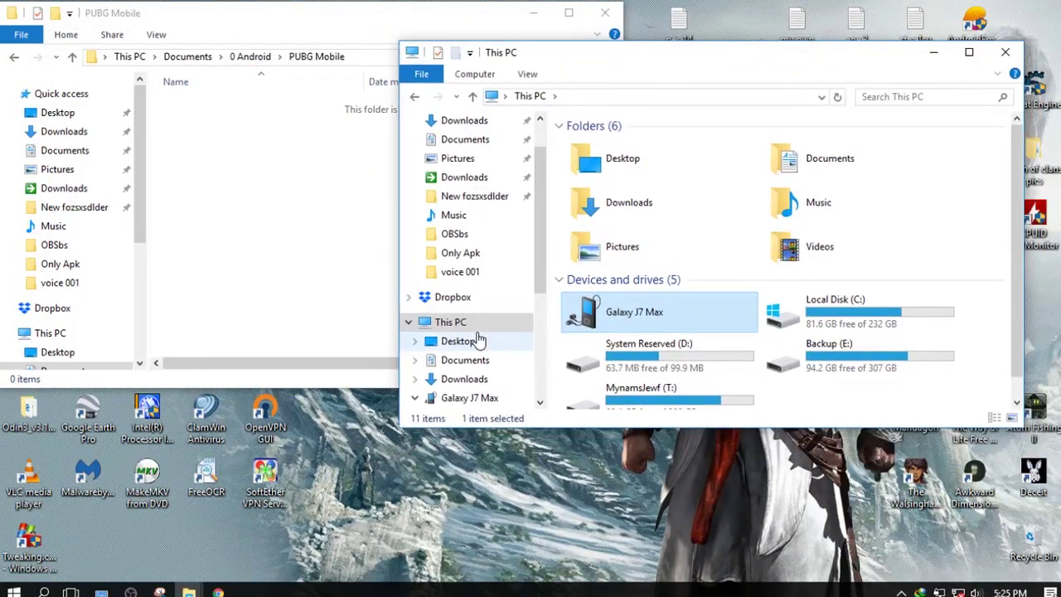
Step: Copy PUBG MOBILE_0.13.0.apk from the Galaxy J7 Max's Phone/backups/apps folder into the PC's PUBG Mobile folder
double_click(639, 325)
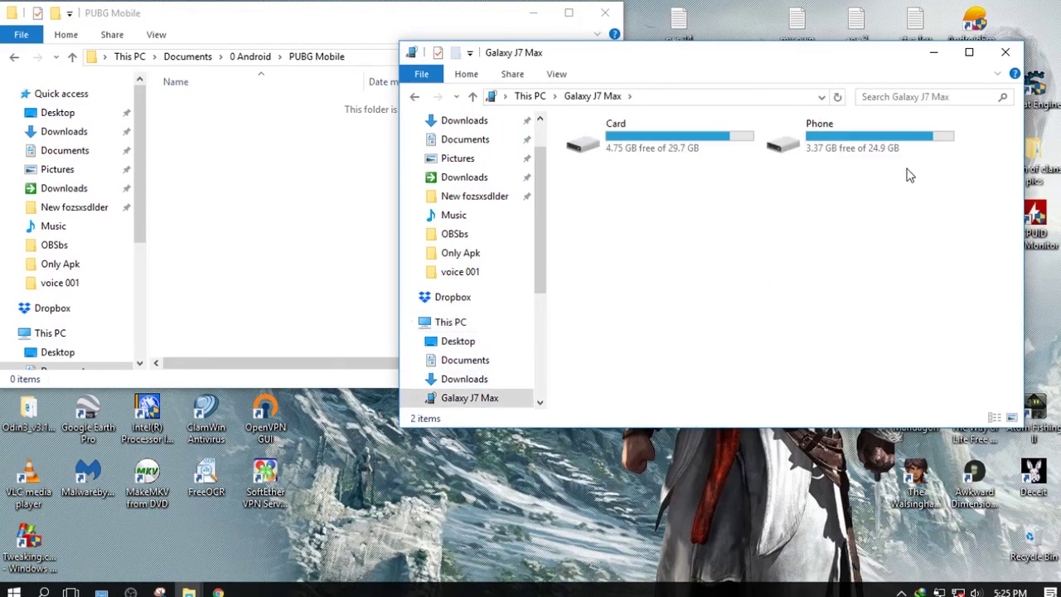
left_click(849, 145)
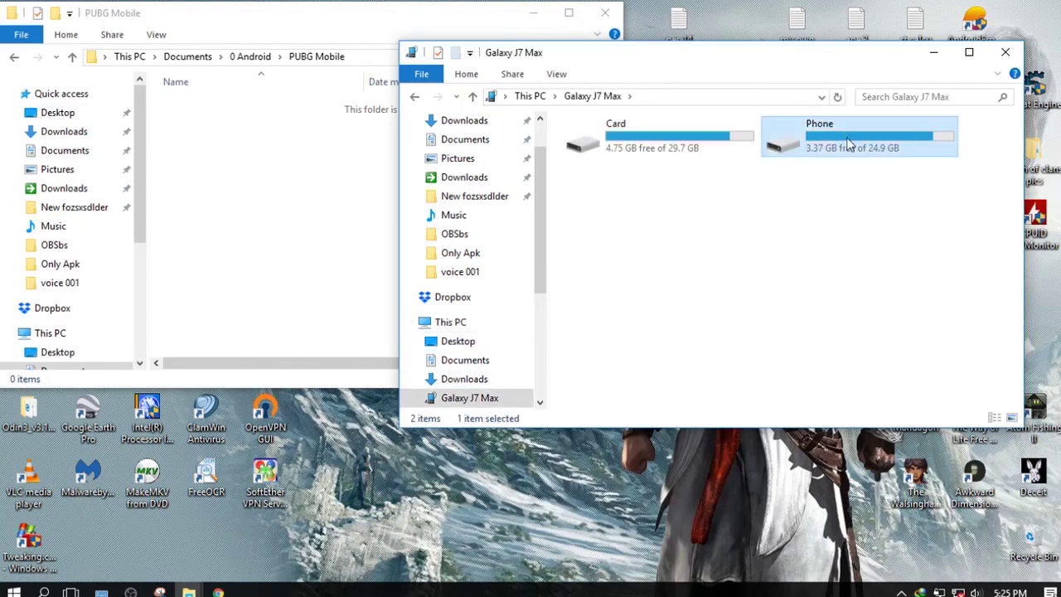
double_click(849, 145)
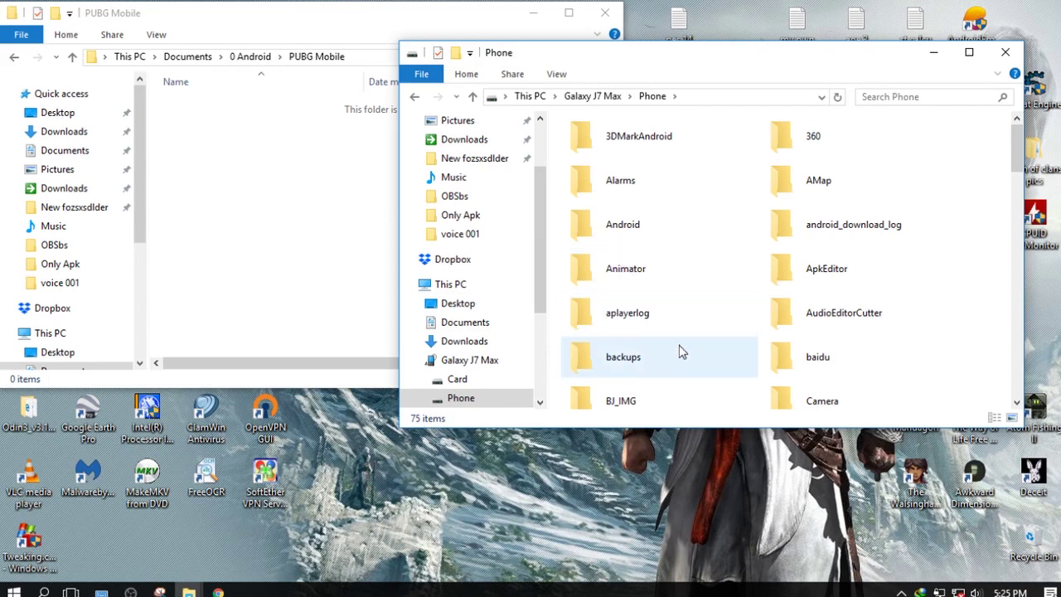
double_click(680, 351)
double_click(657, 150)
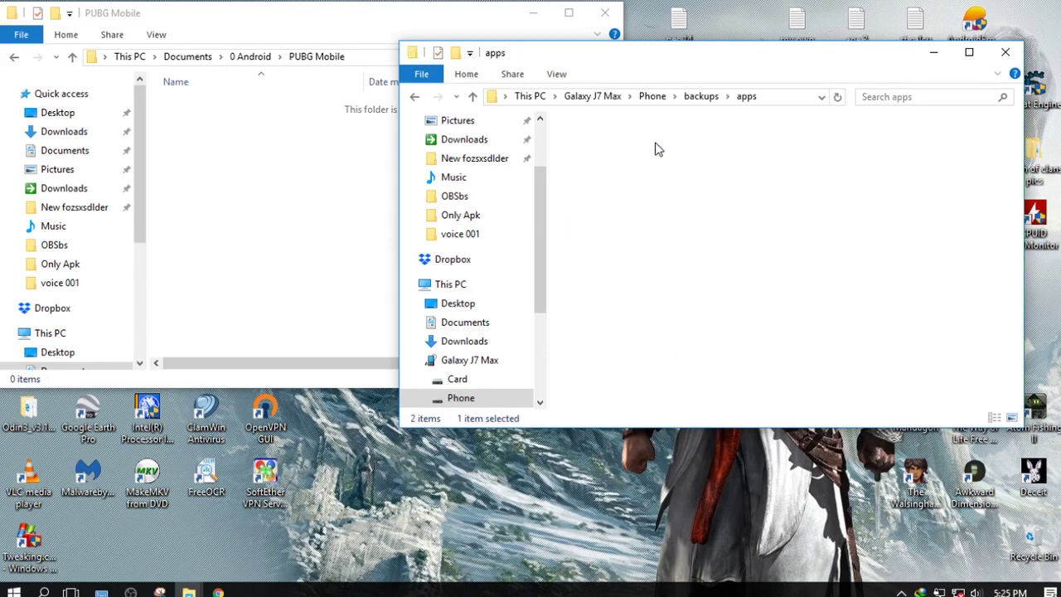
left_click_drag(795, 142, 252, 242)
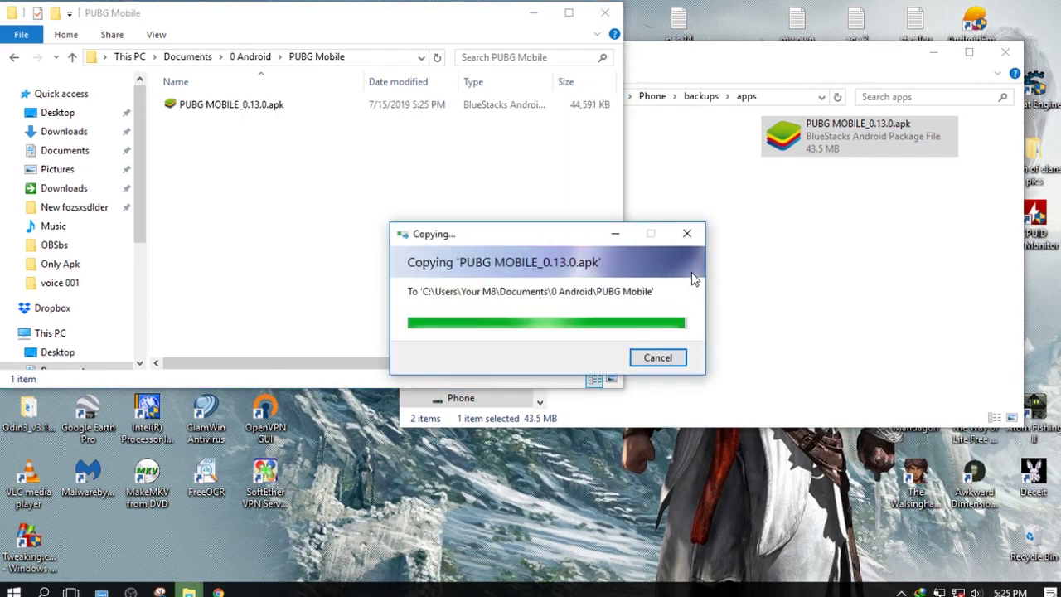
Step: Copy the com.tencent.ig folder from the phone's Android/obb folder into the PC's PUBG Mobile folder
left_click(654, 71)
left_click(593, 96)
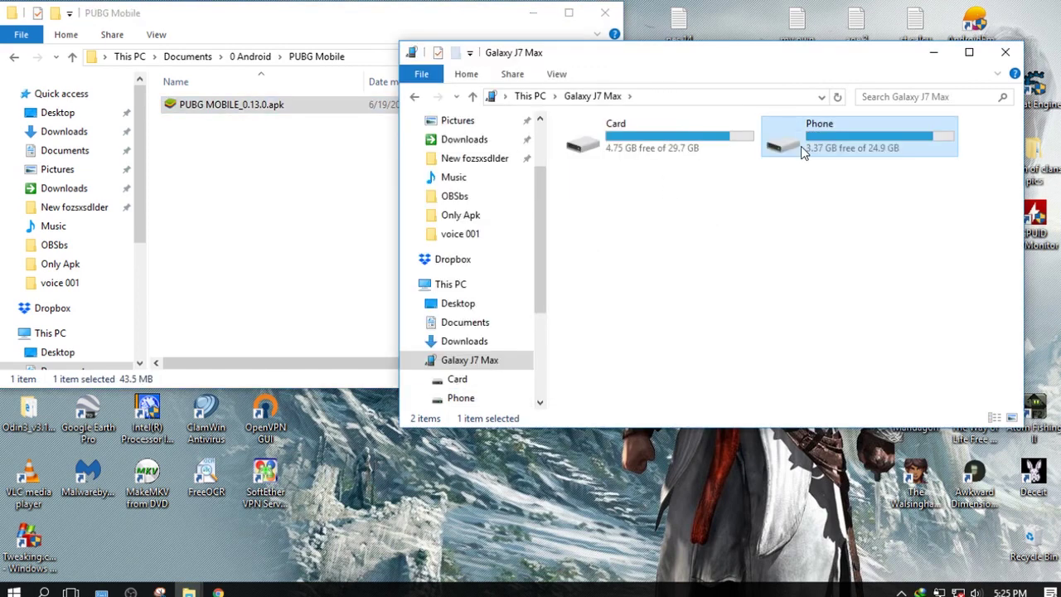
double_click(800, 146)
double_click(664, 229)
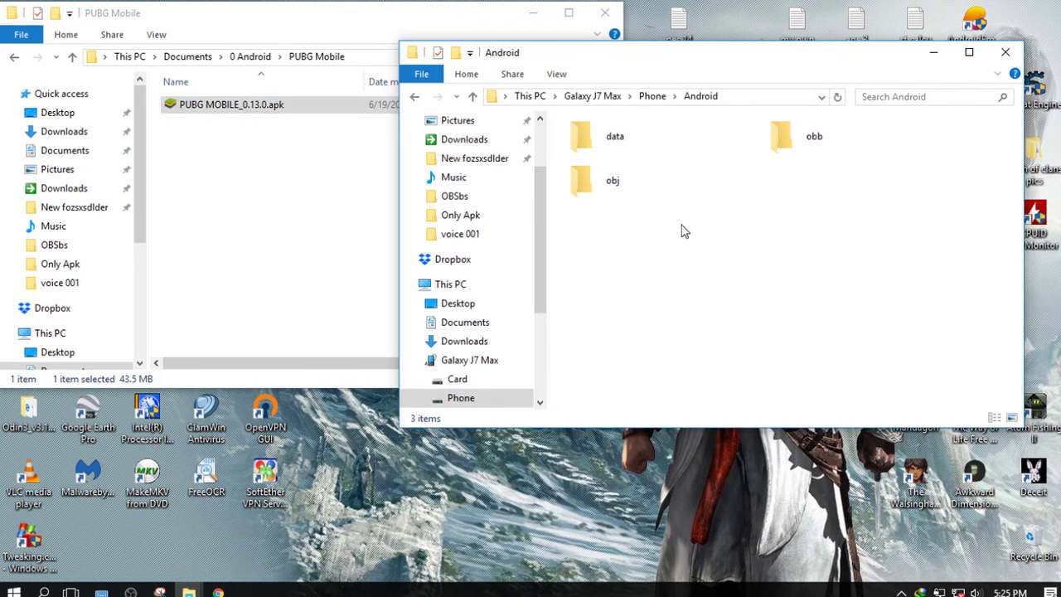
double_click(811, 146)
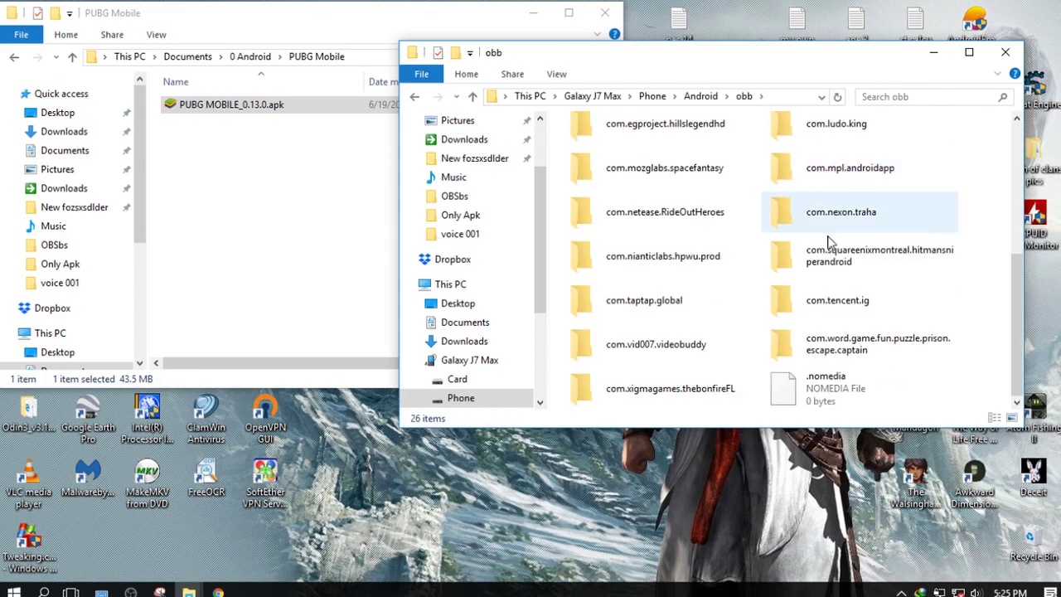
left_click(845, 295)
left_click_drag(552, 300, 316, 276)
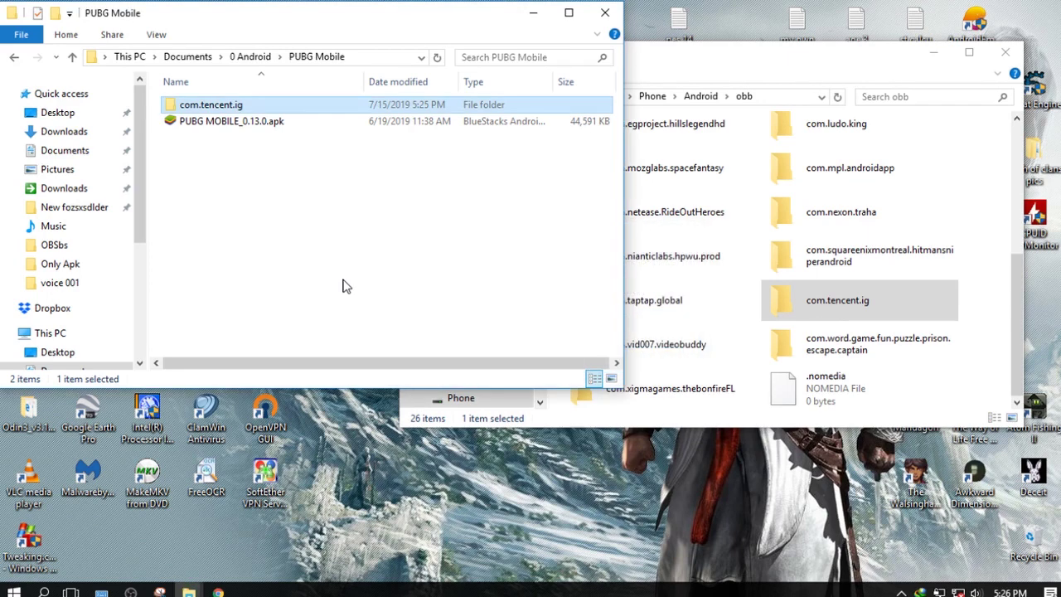
Step: Copy the com.tencent.ig.rar archive from the phone's Android/data folder into the PC's PUBG Mobile folder
left_click(692, 68)
left_click(609, 98)
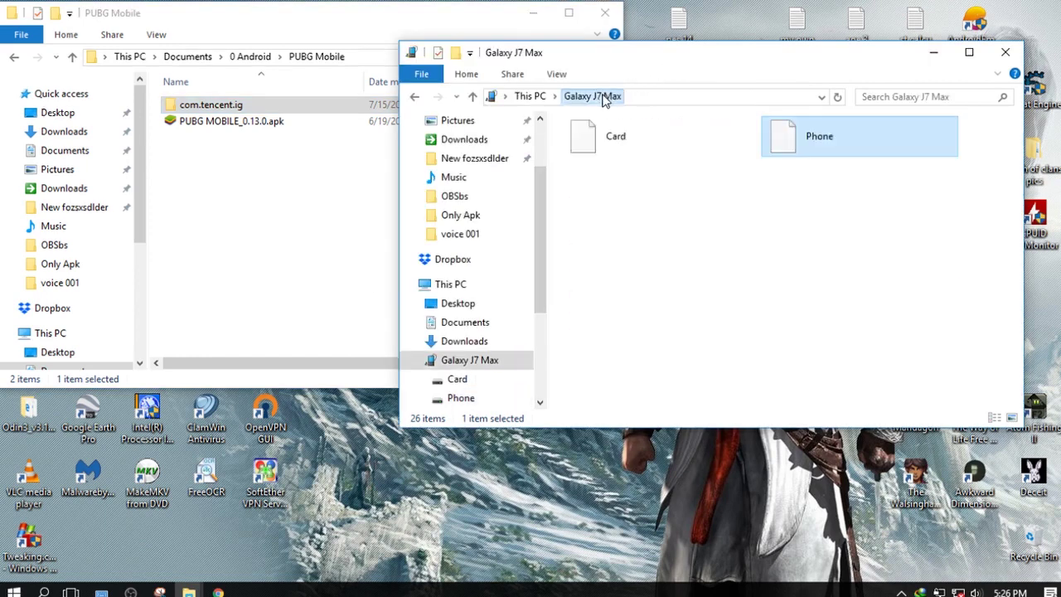
double_click(854, 149)
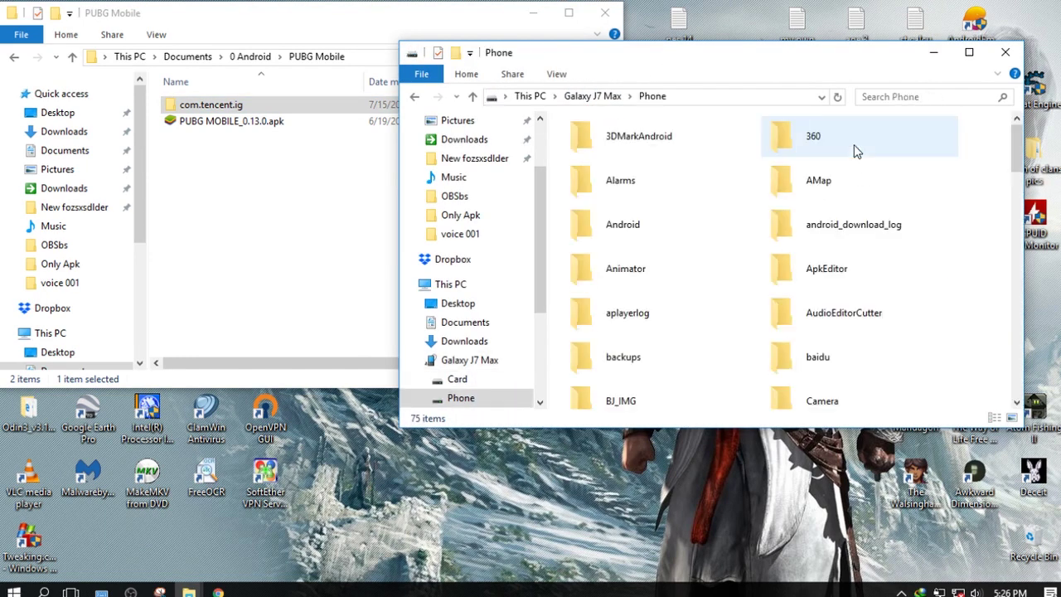
double_click(694, 231)
double_click(668, 154)
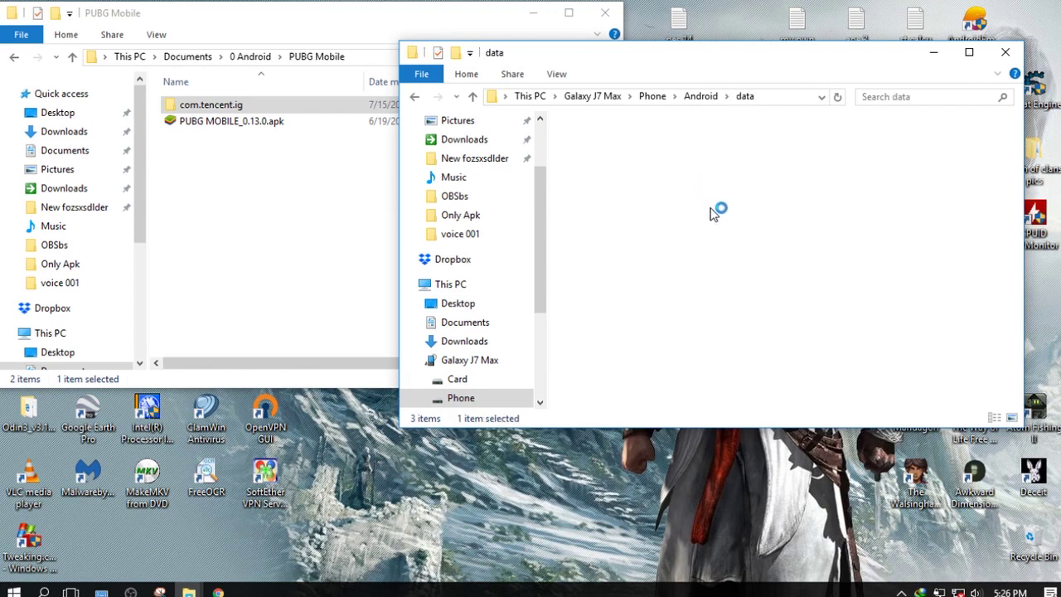
scroll(719, 221, "down", 10)
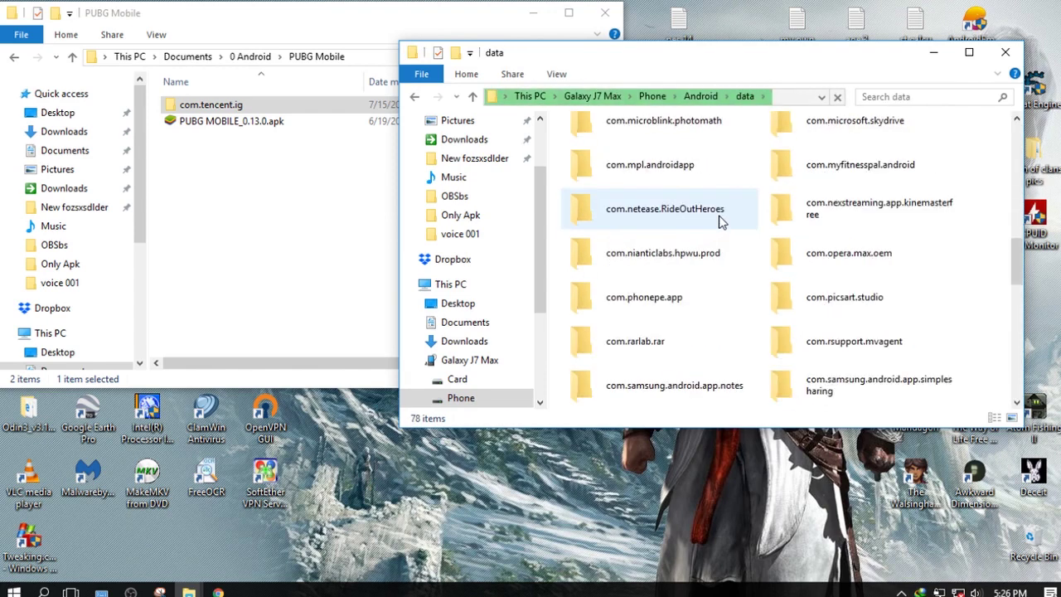
left_click_drag(845, 389, 321, 318)
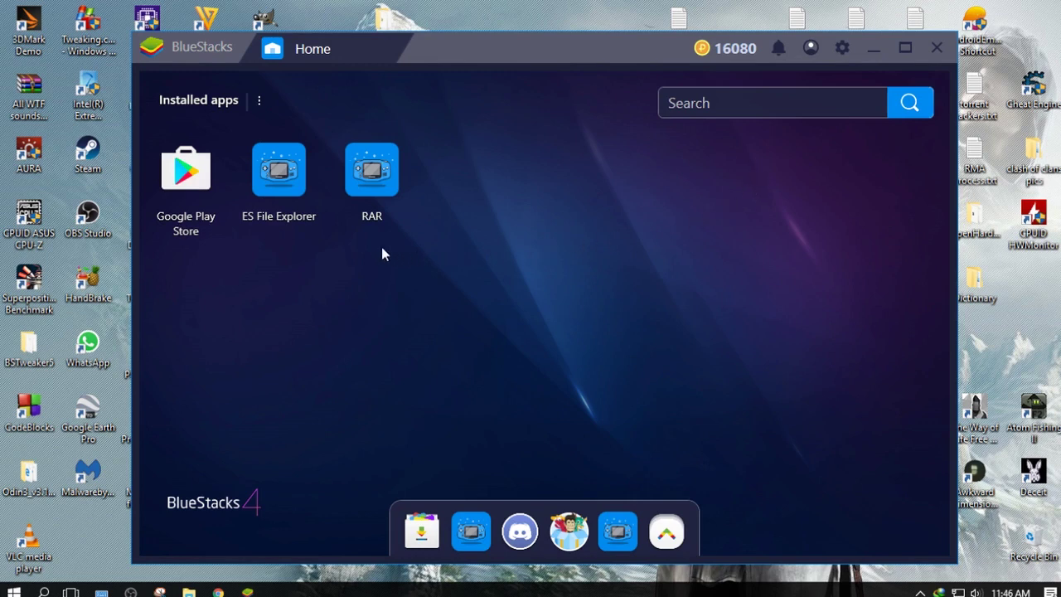
Step: Look up "es file explorer" and "rar" in the Google Play Store, and close the store
left_click(205, 192)
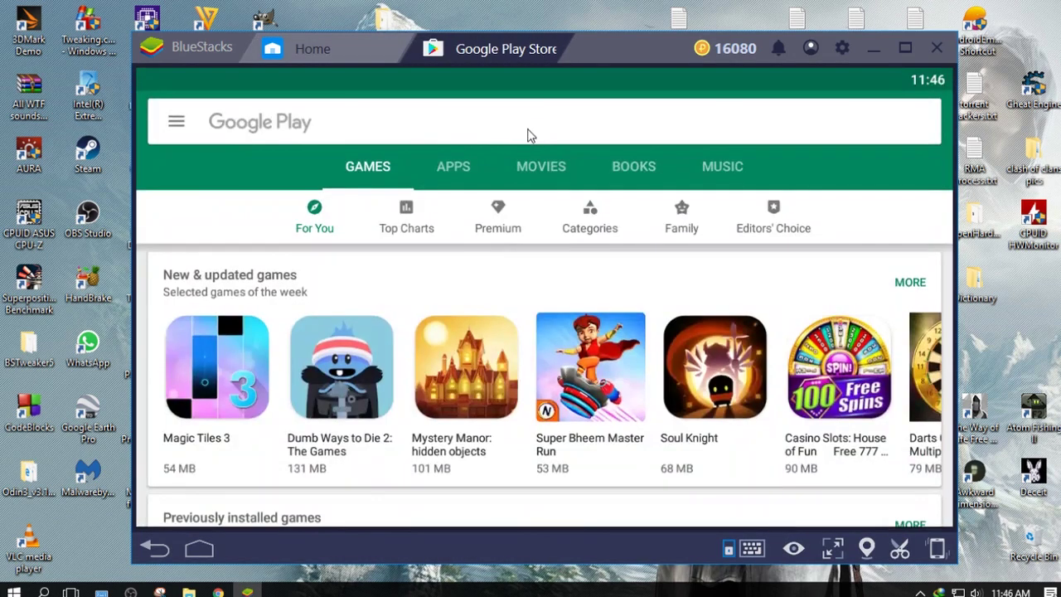
left_click(526, 133)
left_click(259, 220)
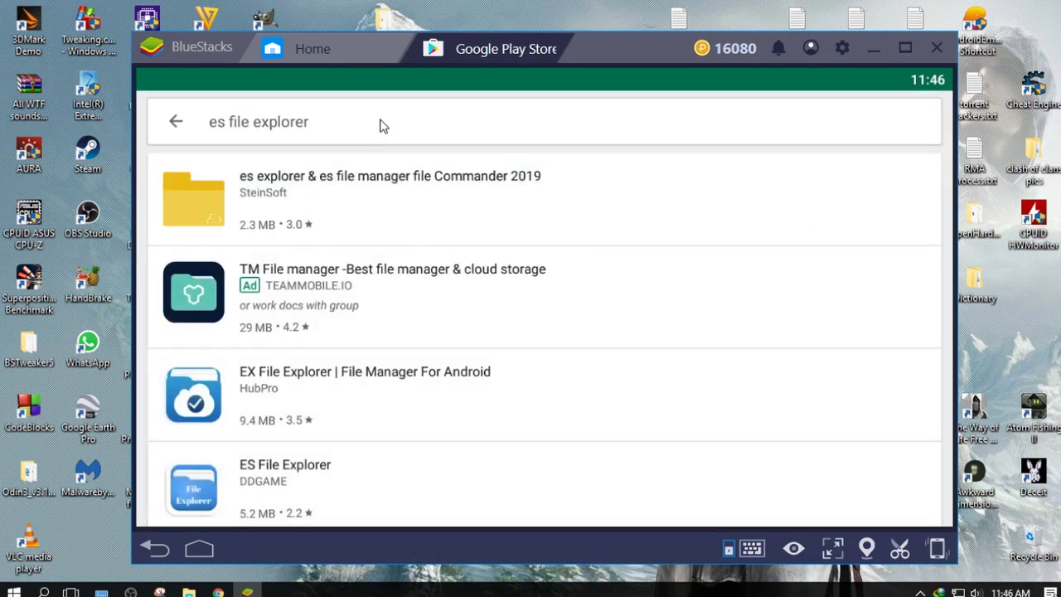
left_click(382, 124)
left_click(919, 122)
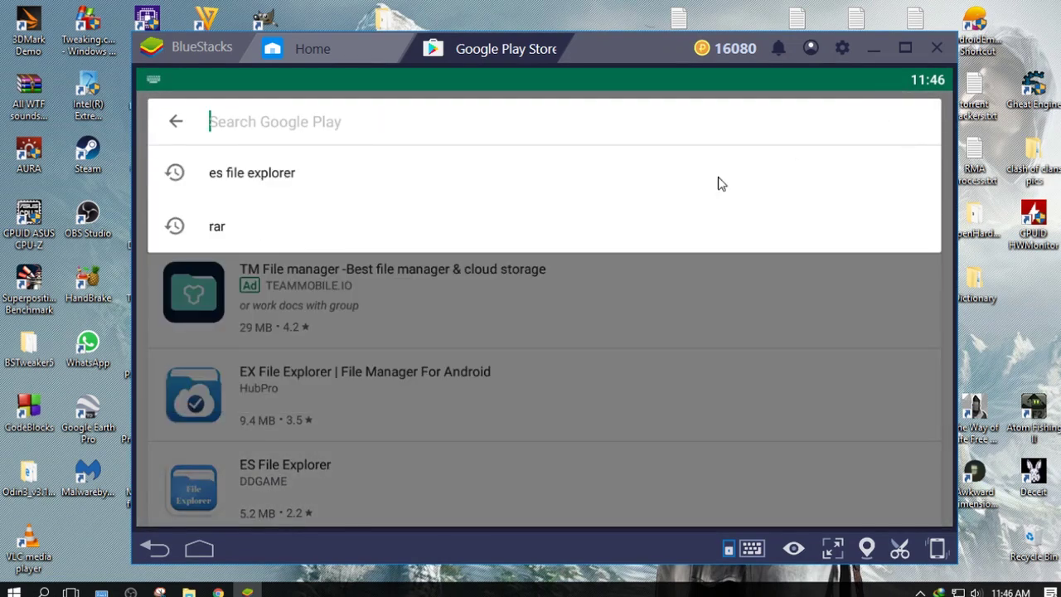
left_click(543, 240)
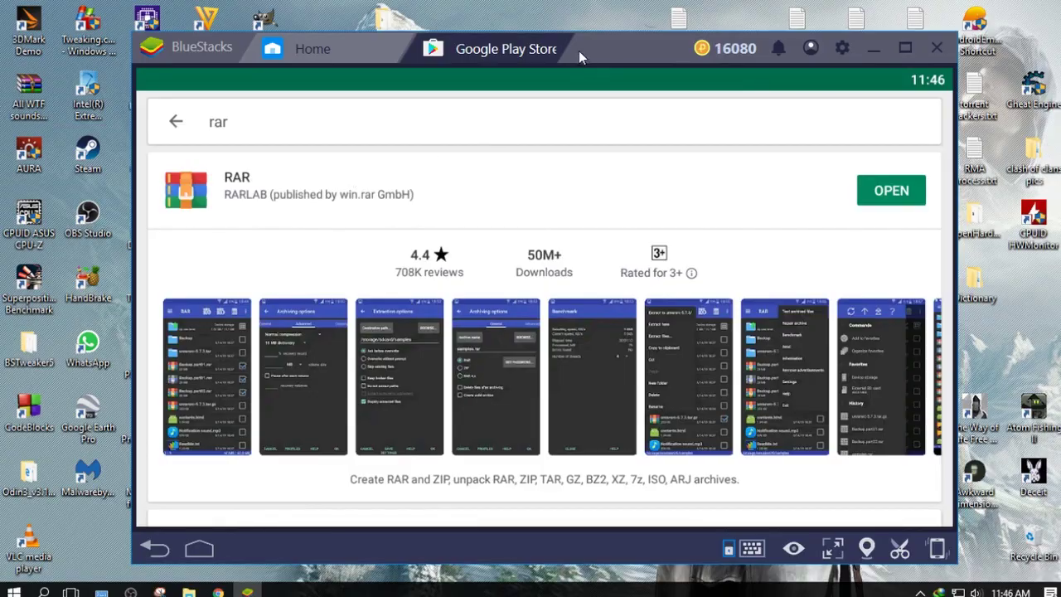
left_click(562, 42)
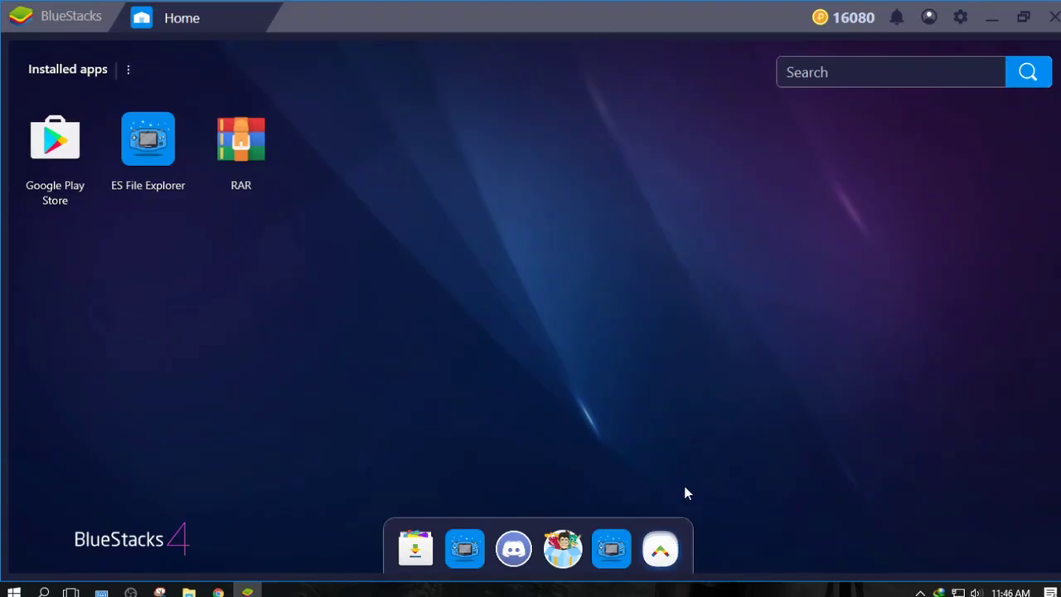
Step: Import PUBG MOBILE_0.13.0.apk and com.tencent.ig.rar from Documents/0 Android/PUBG Mobile on Windows into Media Manager
left_click(662, 551)
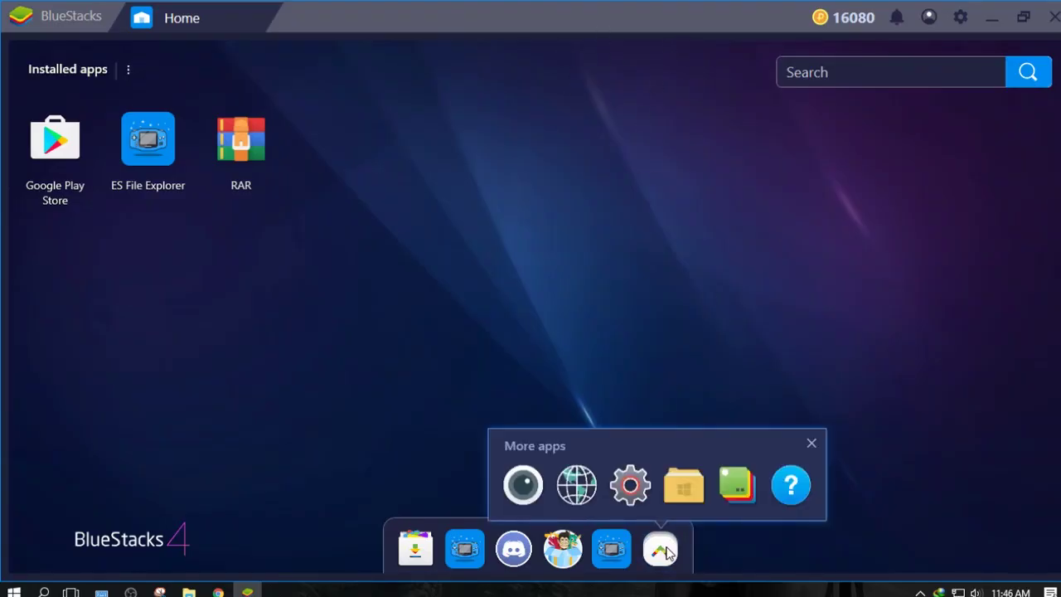
left_click(688, 484)
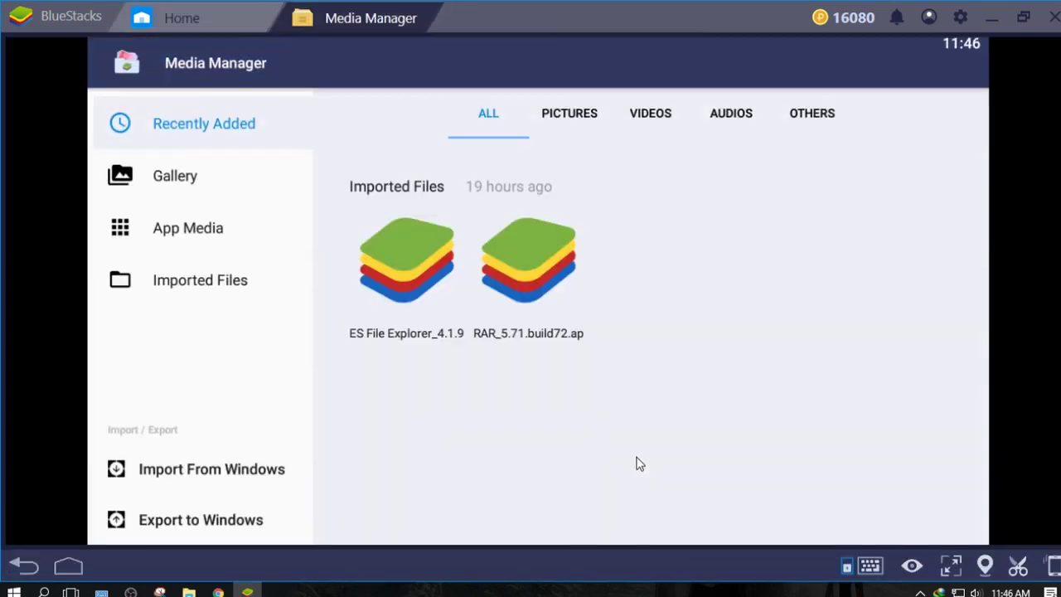
left_click(231, 472)
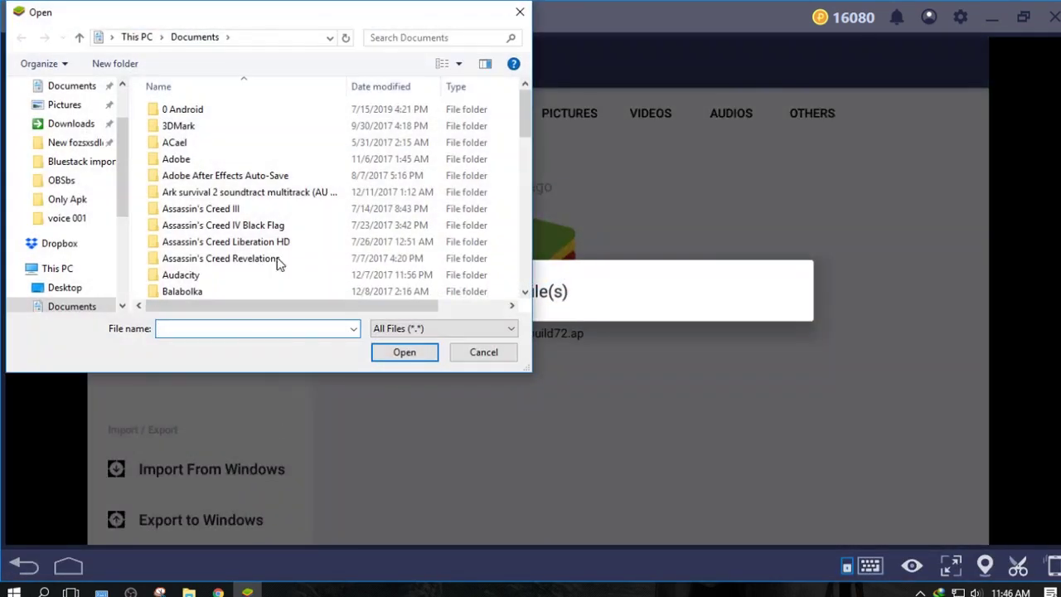
double_click(222, 113)
double_click(217, 129)
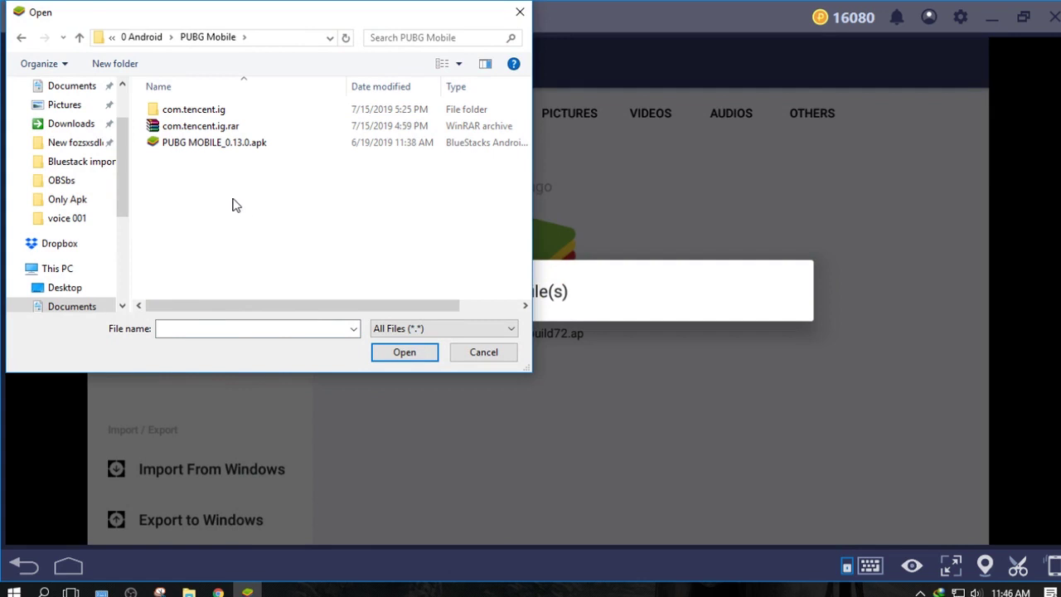
double_click(272, 142)
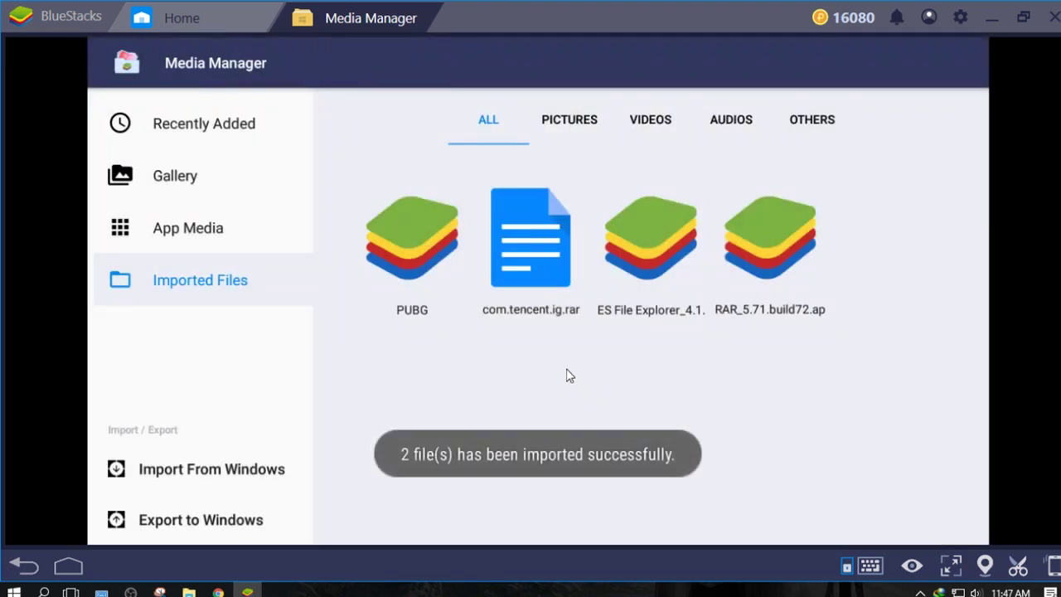
Step: Import main.11090.com.tencent.ig.obb from Documents/0 Android/PUBG Mobile/com.tencent.ig on Windows into Media Manager
left_click(240, 473)
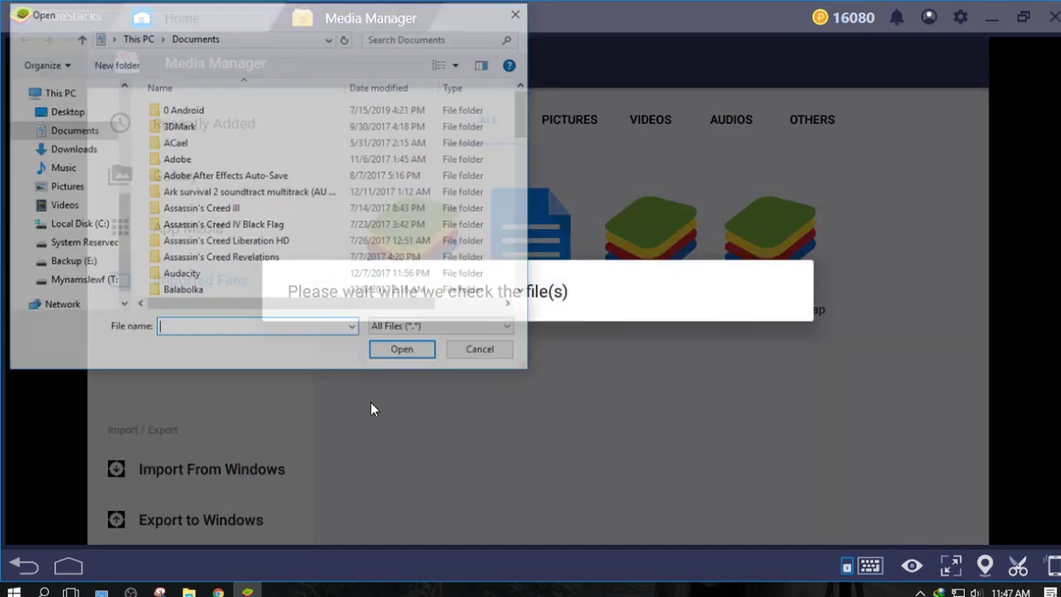
double_click(175, 112)
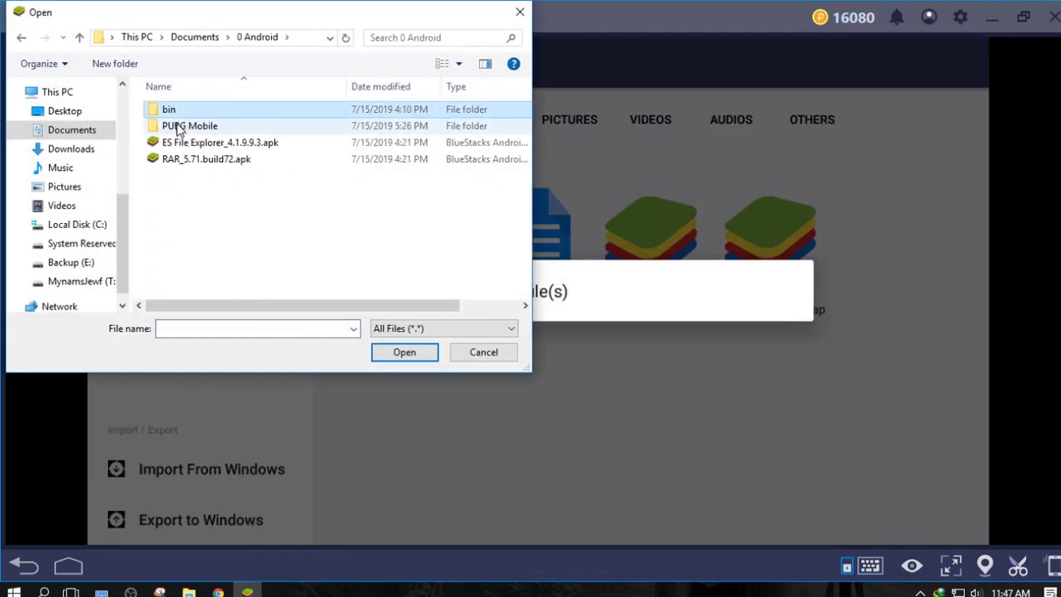
double_click(175, 125)
double_click(190, 113)
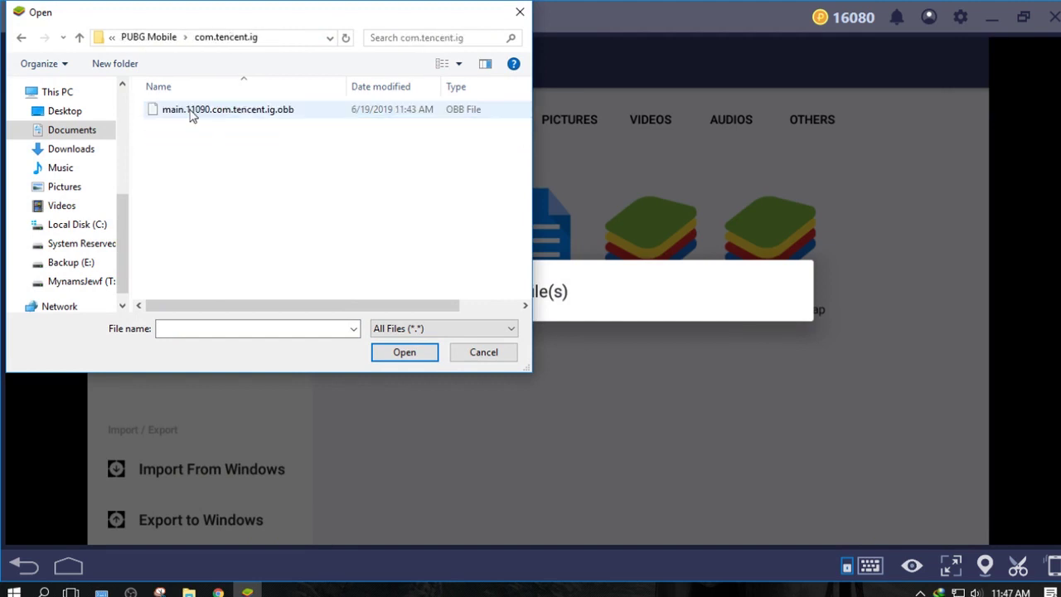
left_click(236, 118)
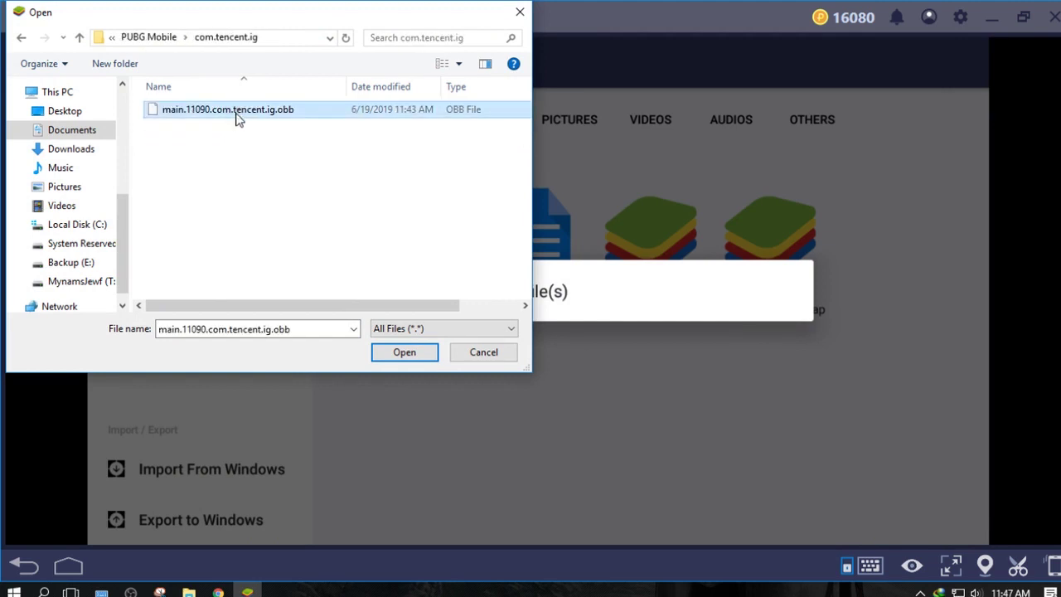
left_click(414, 361)
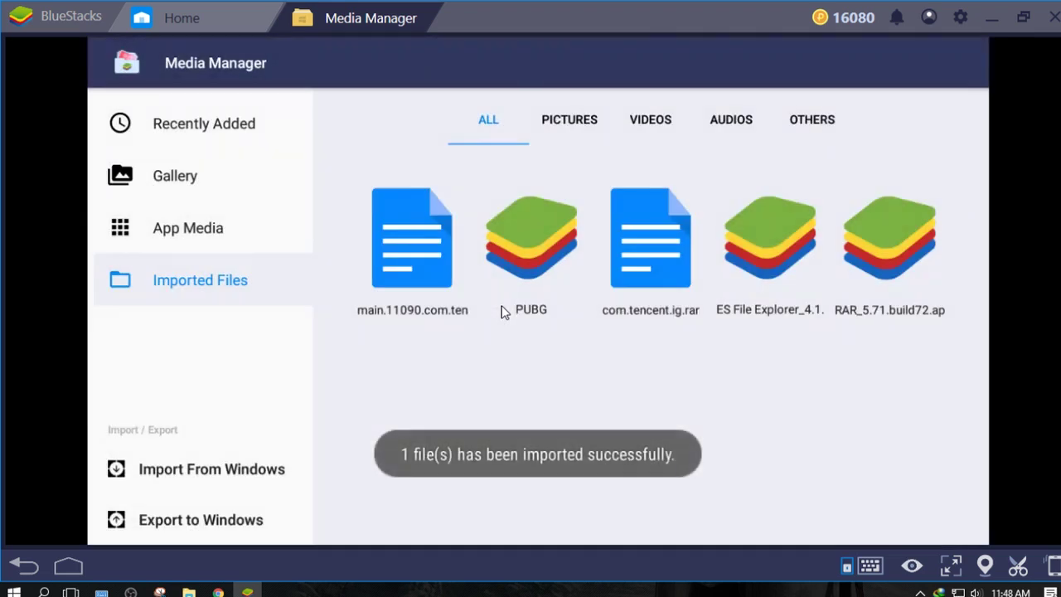
Step: Close Media Manager and install PUBG MOBILE_0.13.0.apk from the internal storage's DCIM/SharedFolder using ES File Explorer
left_click(428, 27)
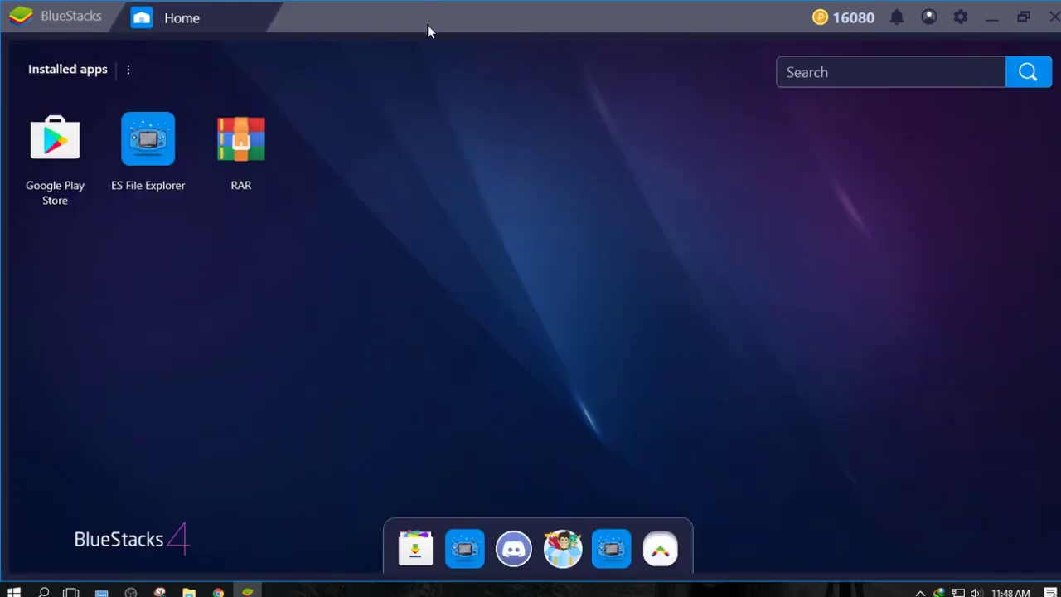
left_click(143, 141)
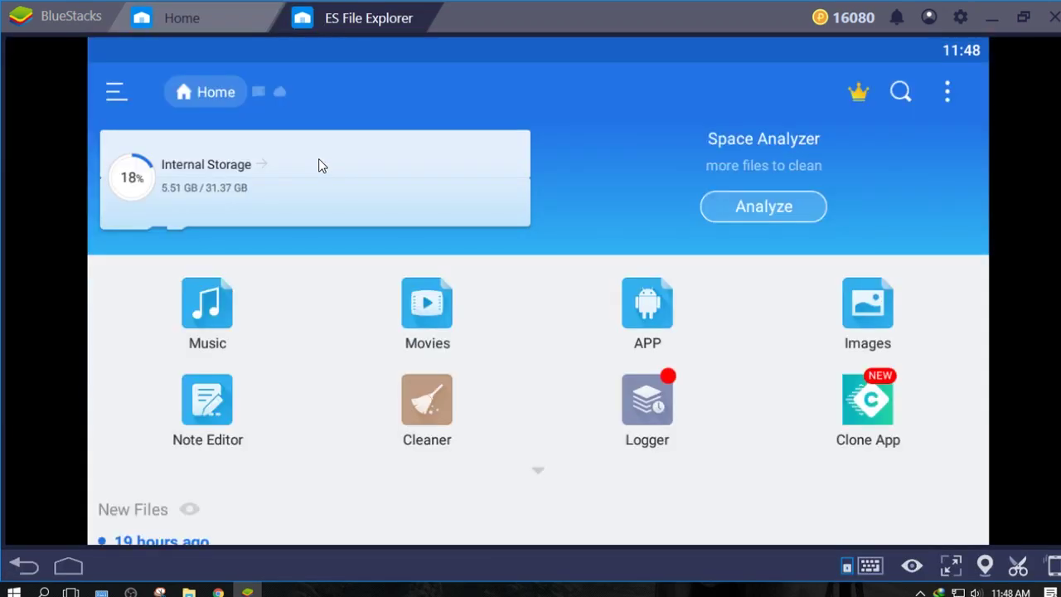
left_click(307, 164)
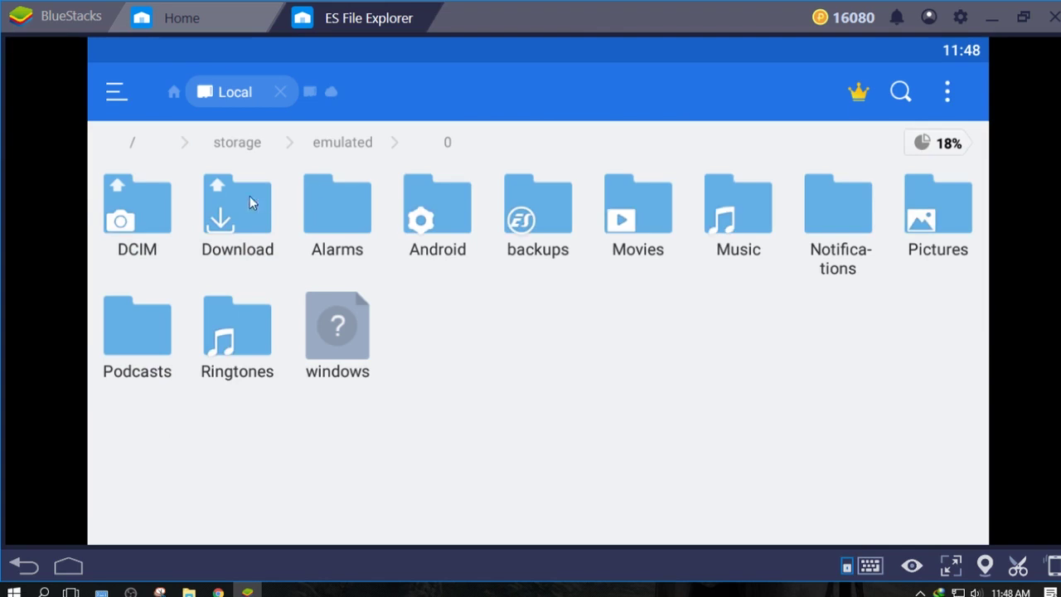
left_click(151, 217)
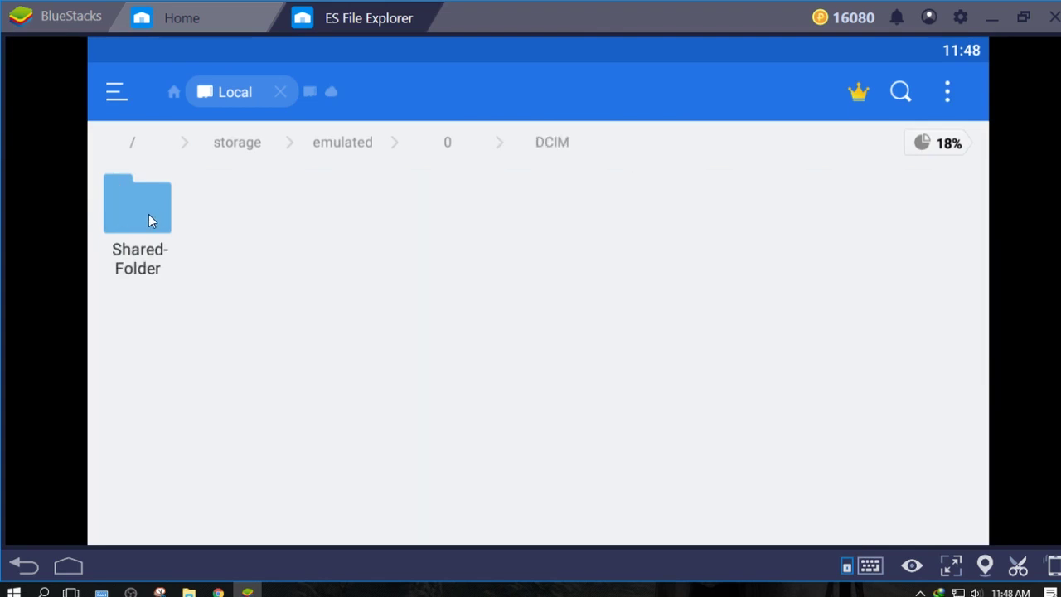
left_click(149, 217)
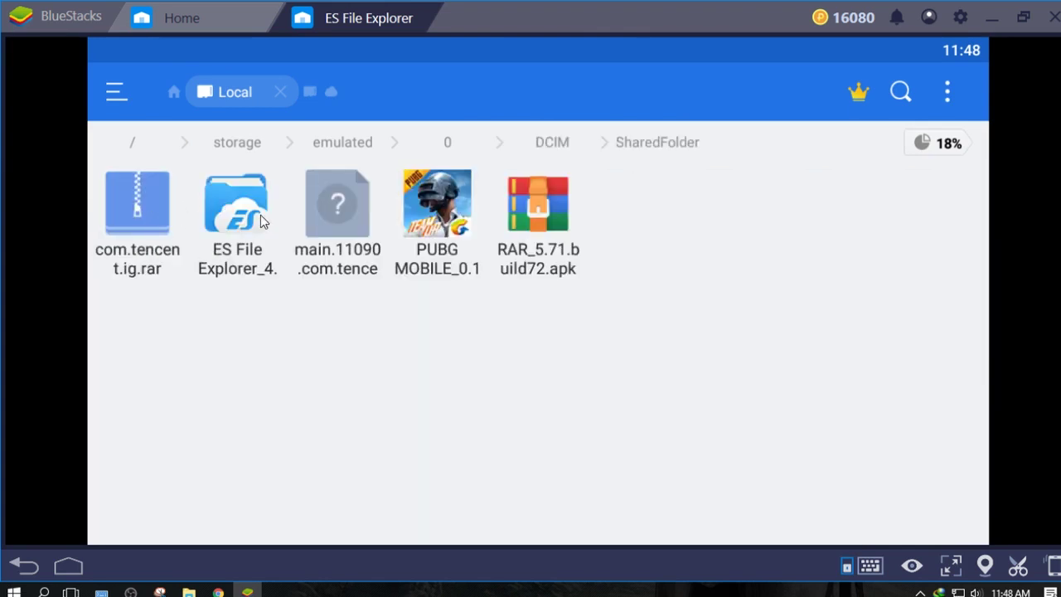
left_click(426, 220)
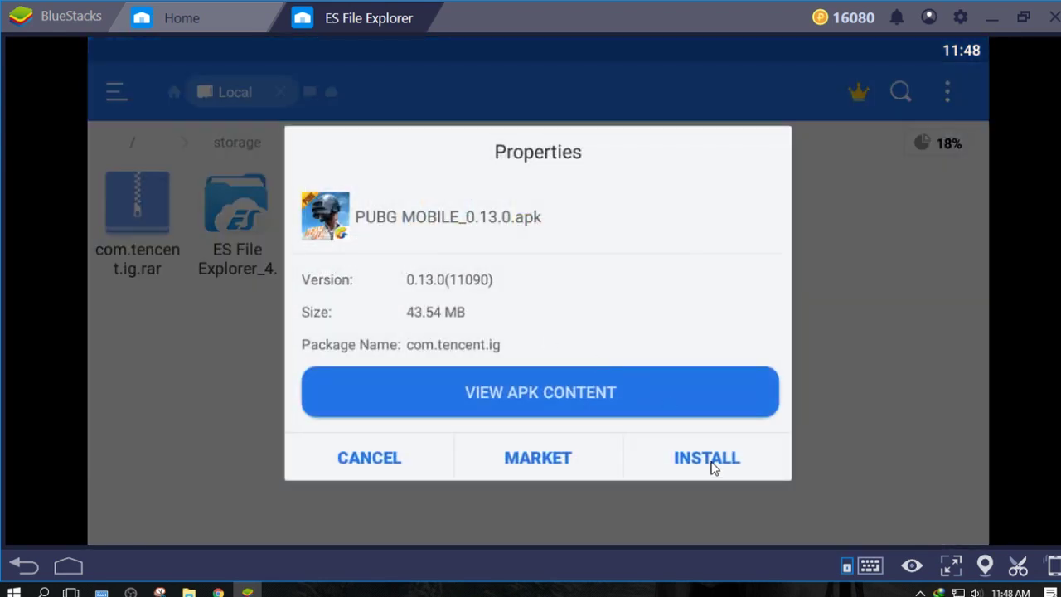
left_click(711, 467)
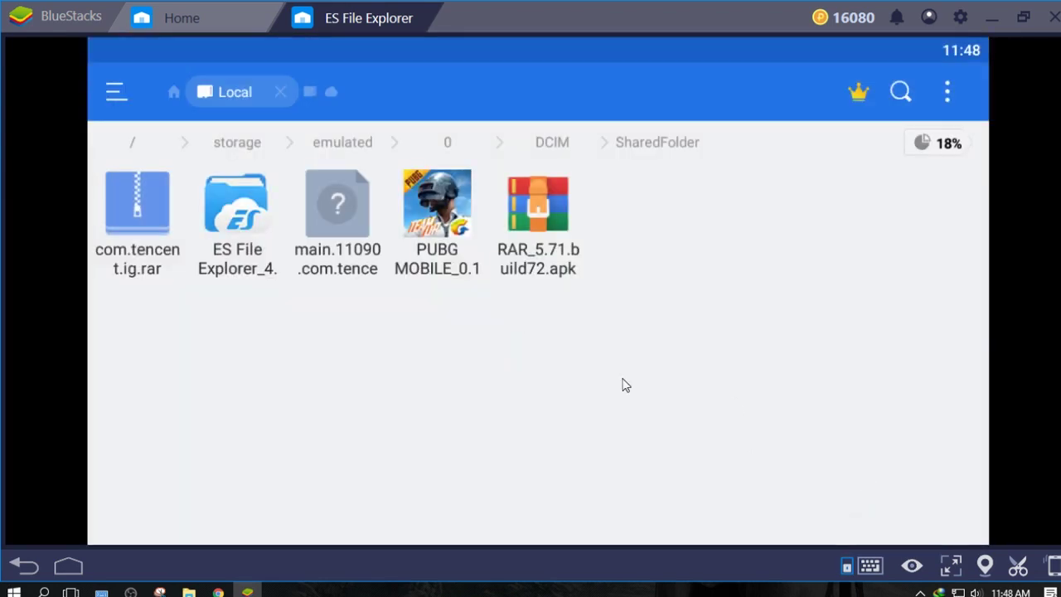
Step: Cut the main.11090.com.tencent.ig.obb file from DCIM/SharedFolder
left_click(345, 212)
left_click(182, 362)
left_click(340, 207)
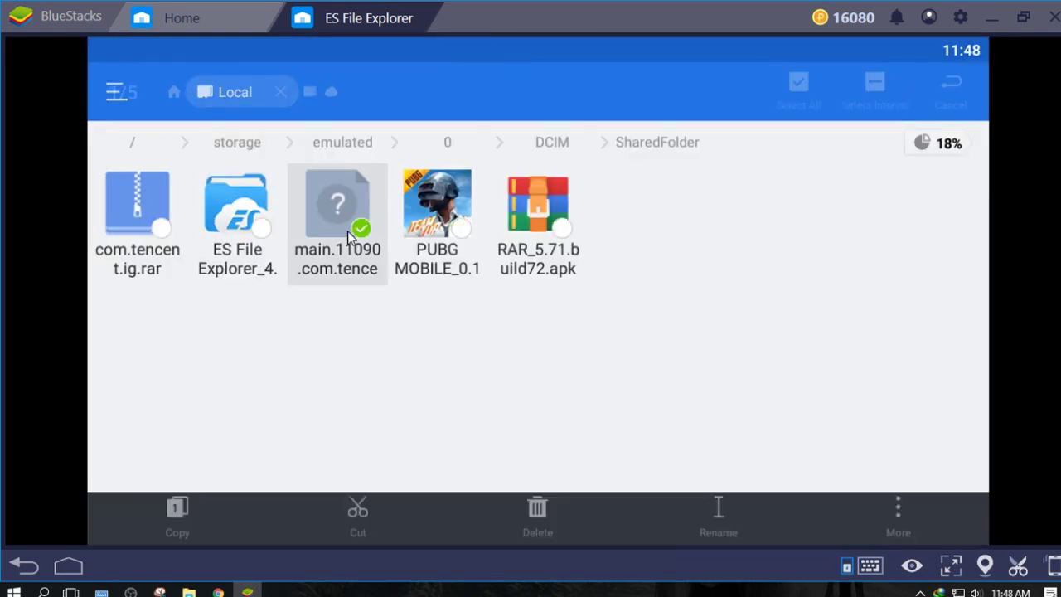
left_click(399, 509)
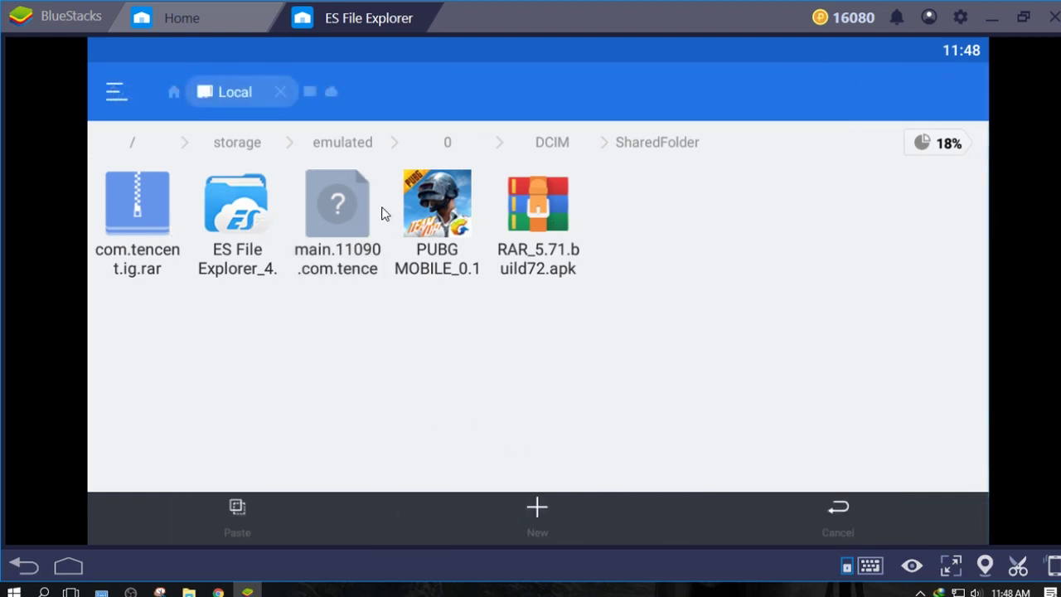
Step: Create a com.tencent.ig folder in the internal storage's Android/obb folder and paste the cut OBB file into it
left_click(447, 145)
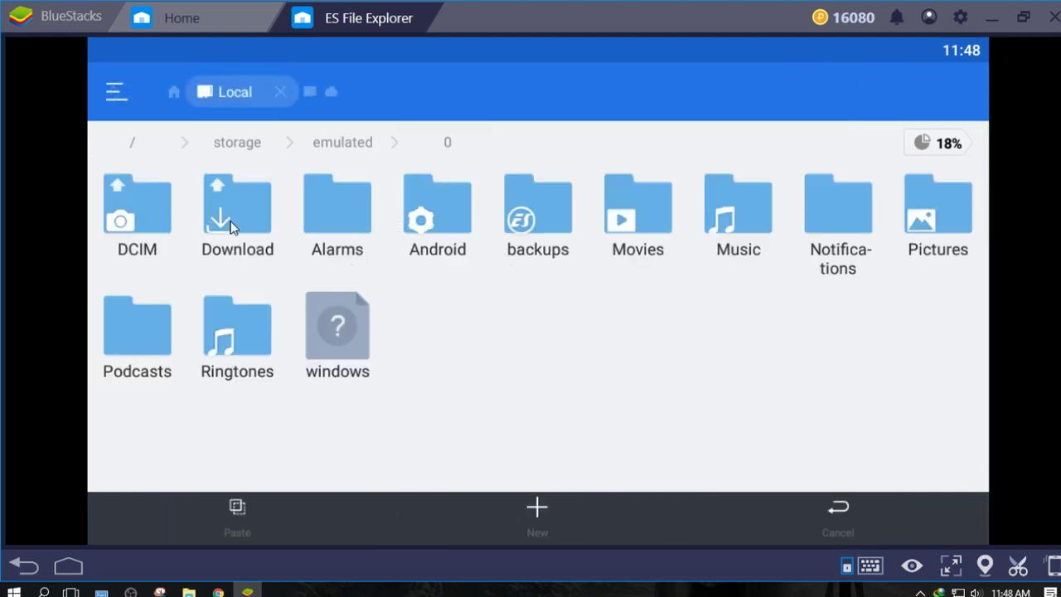
left_click(430, 228)
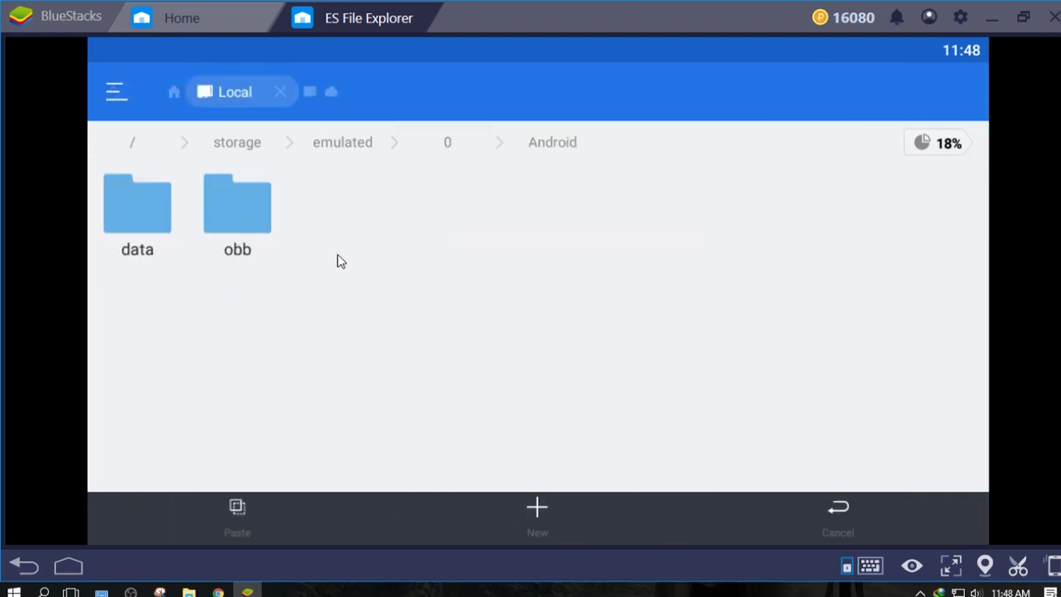
left_click(259, 243)
left_click(540, 506)
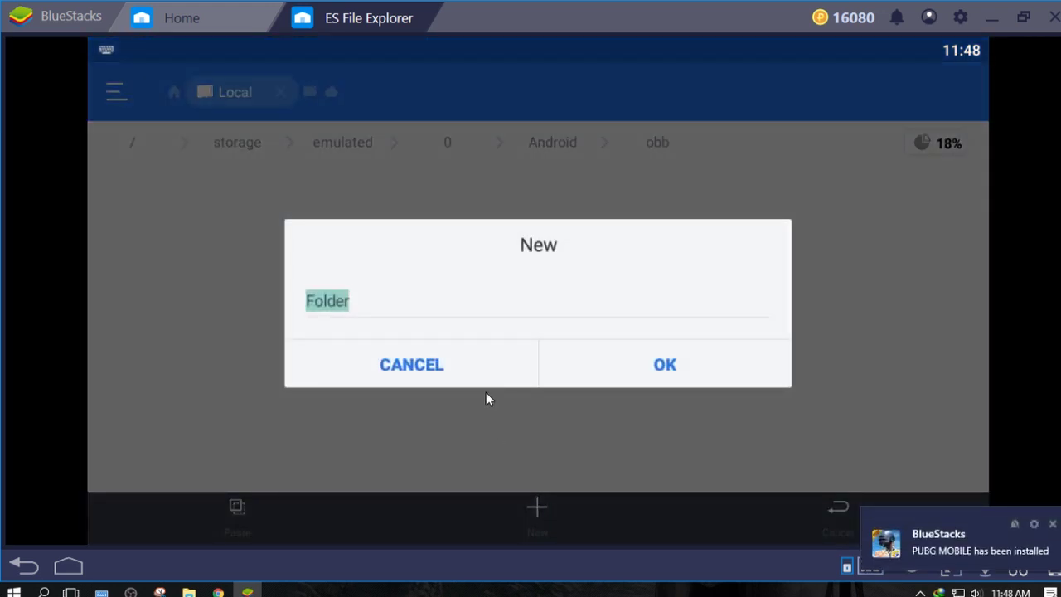
type("com.tee")
type("cent")
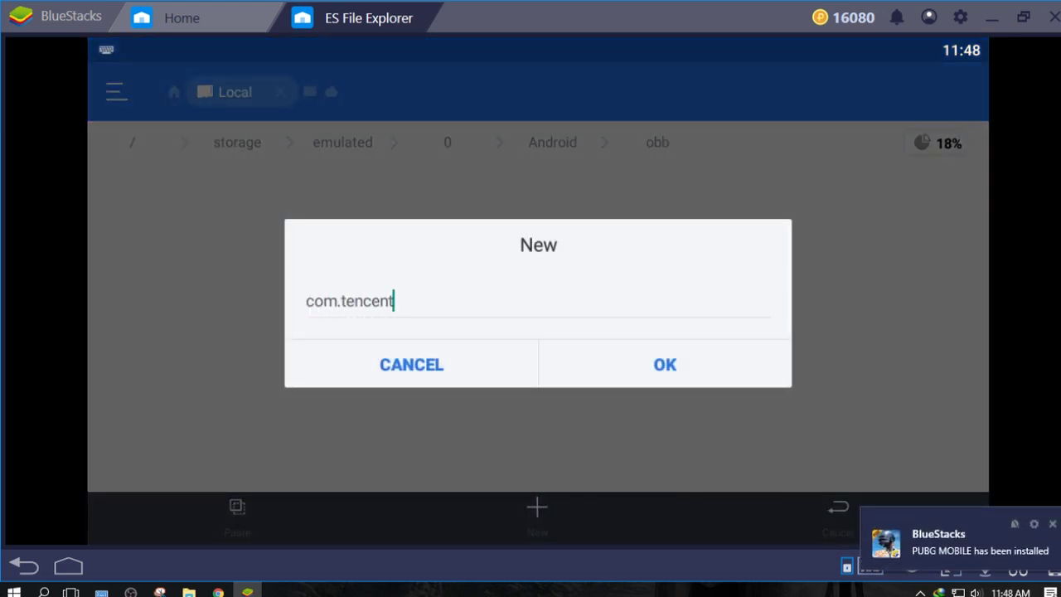
type(".ig")
left_click(580, 368)
left_click(159, 259)
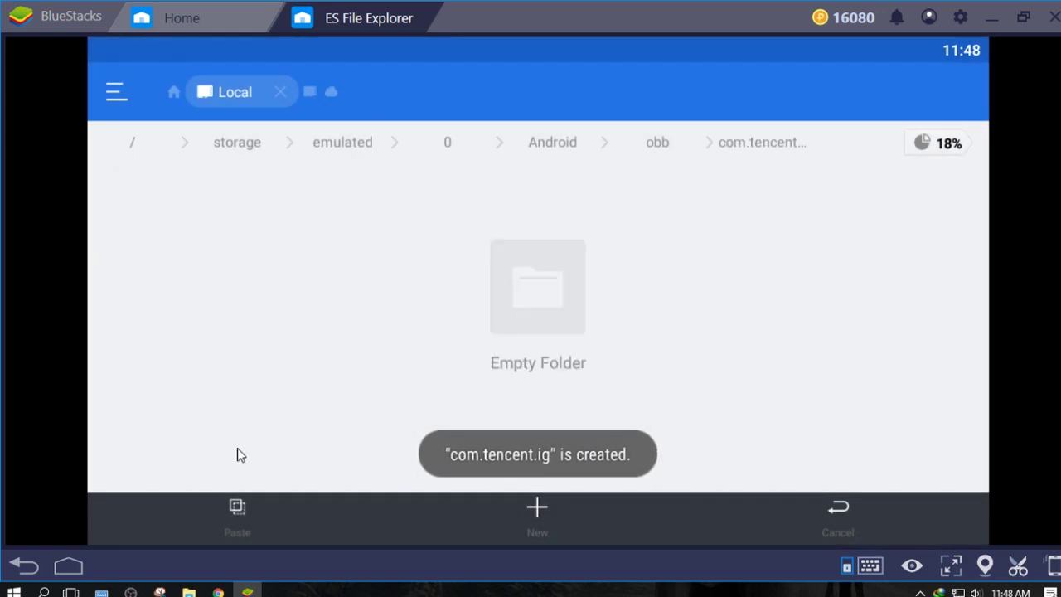
left_click(237, 512)
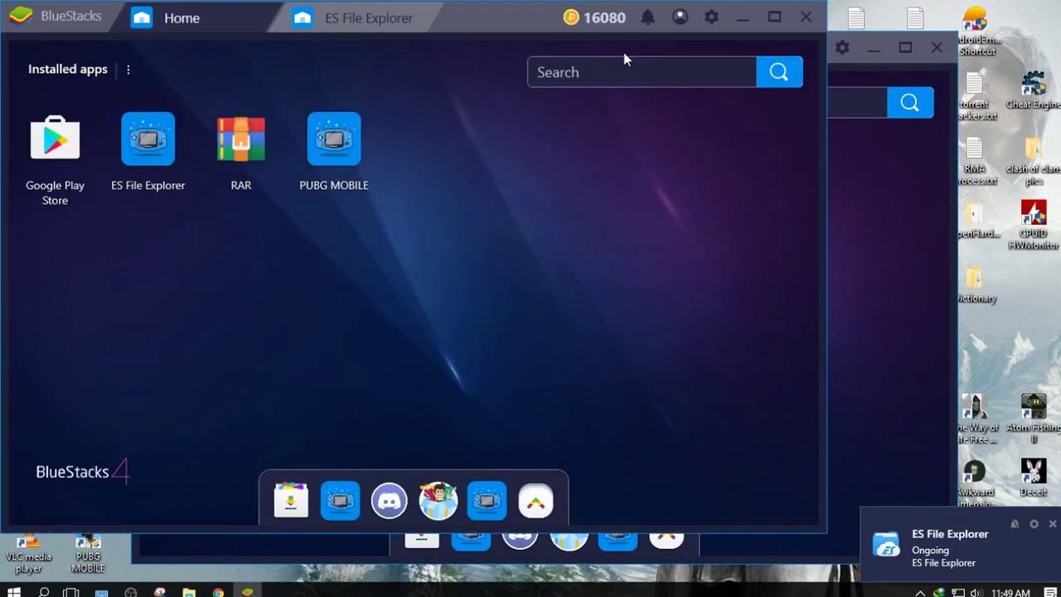
Step: Open the RAR app and go to the DCIM/SharedFolder folder in the device storage
left_click(263, 148)
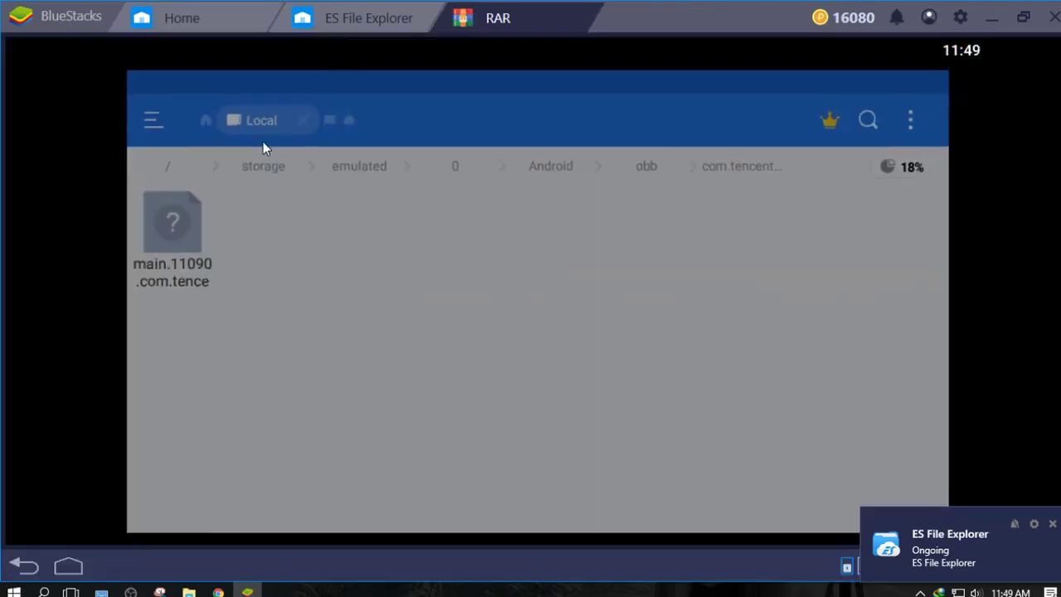
left_click(767, 334)
scroll(710, 353, "down", 2)
scroll(372, 314, "up", 2)
left_click(372, 315)
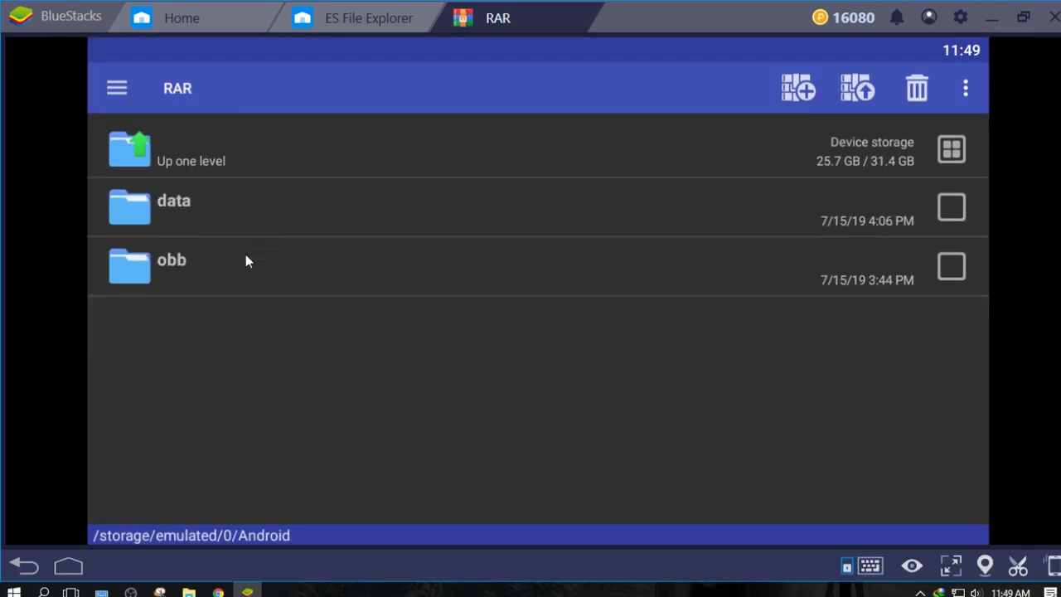
left_click(239, 162)
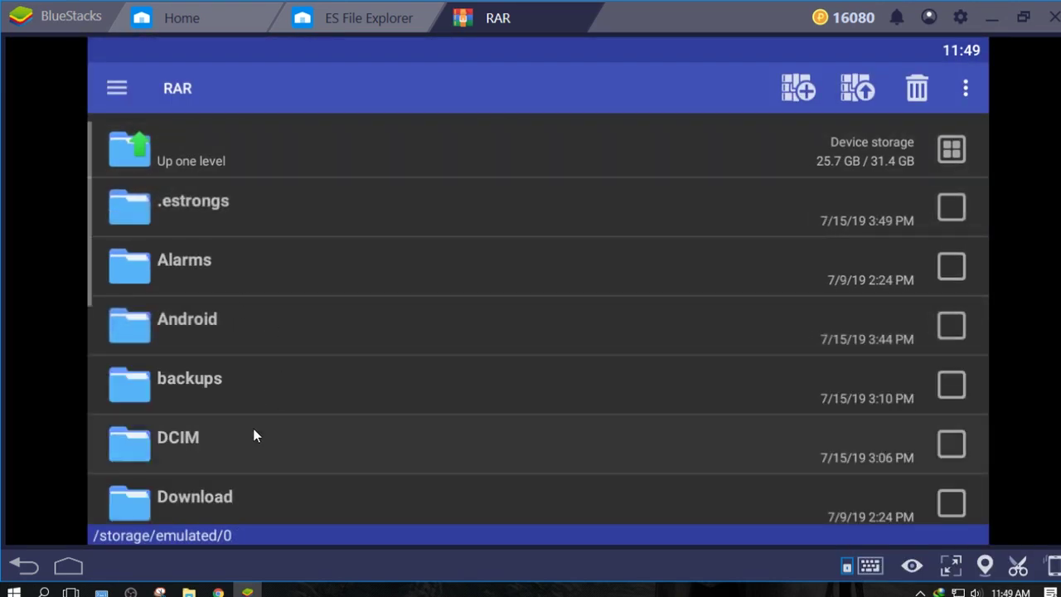
left_click(253, 431)
left_click(246, 222)
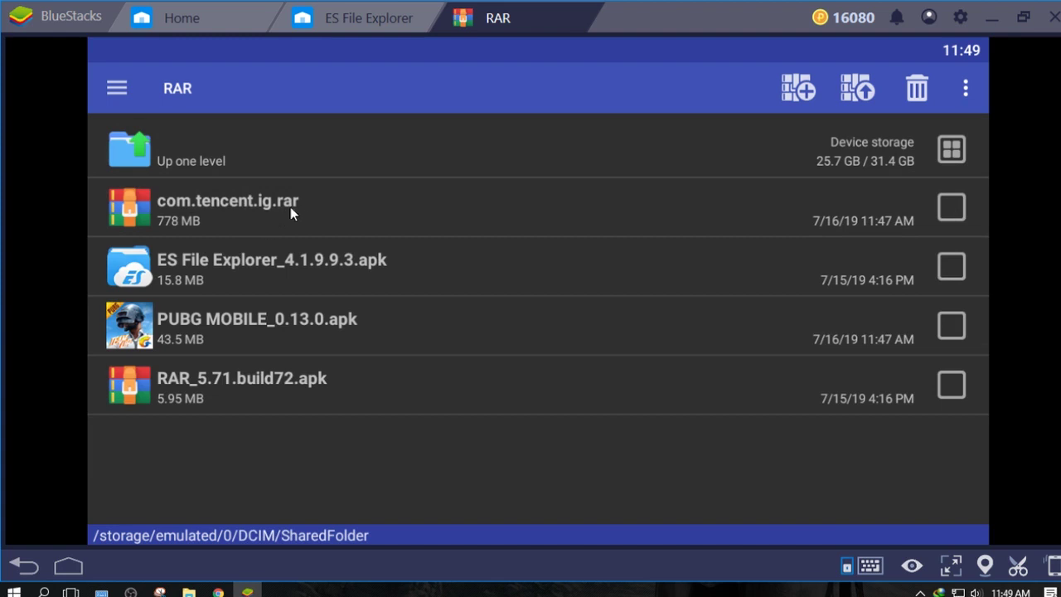
Step: Extract com.tencent.ig.rar to the device storage's Android/data folder
left_click(951, 208)
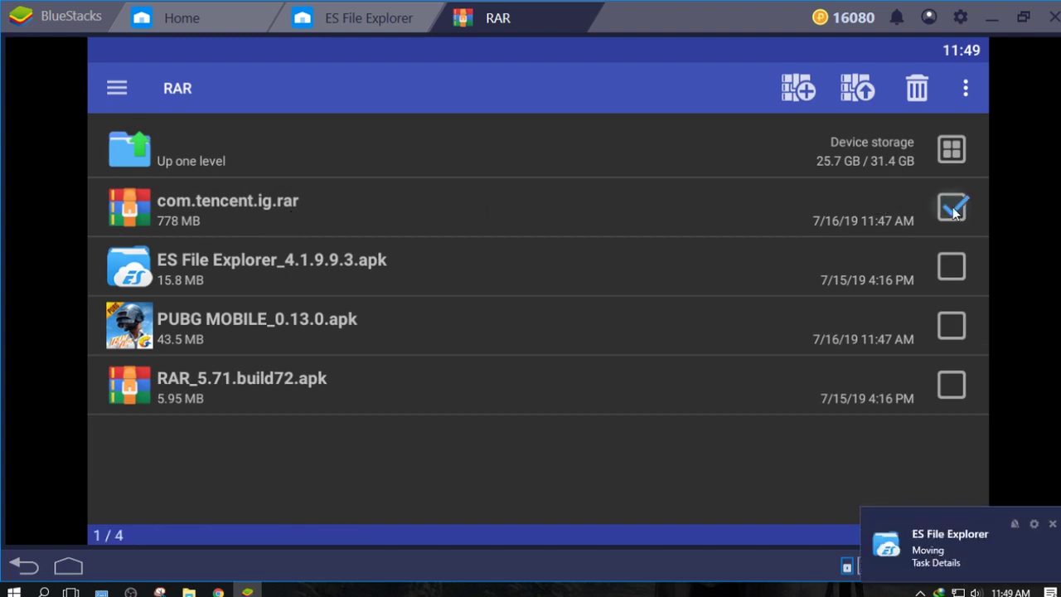
left_click(853, 90)
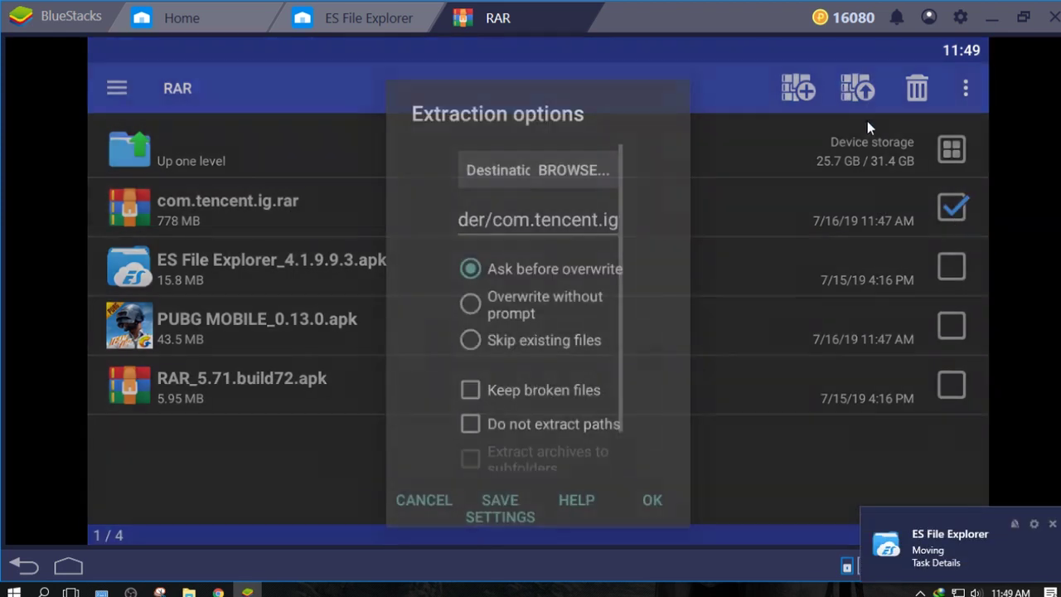
left_click(555, 182)
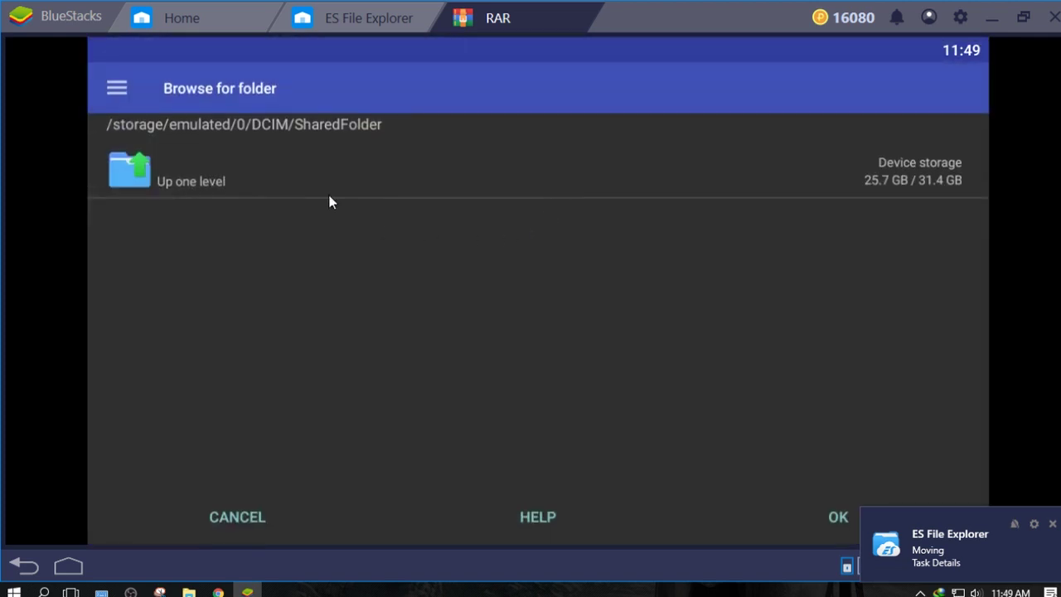
left_click(310, 181)
left_click(308, 187)
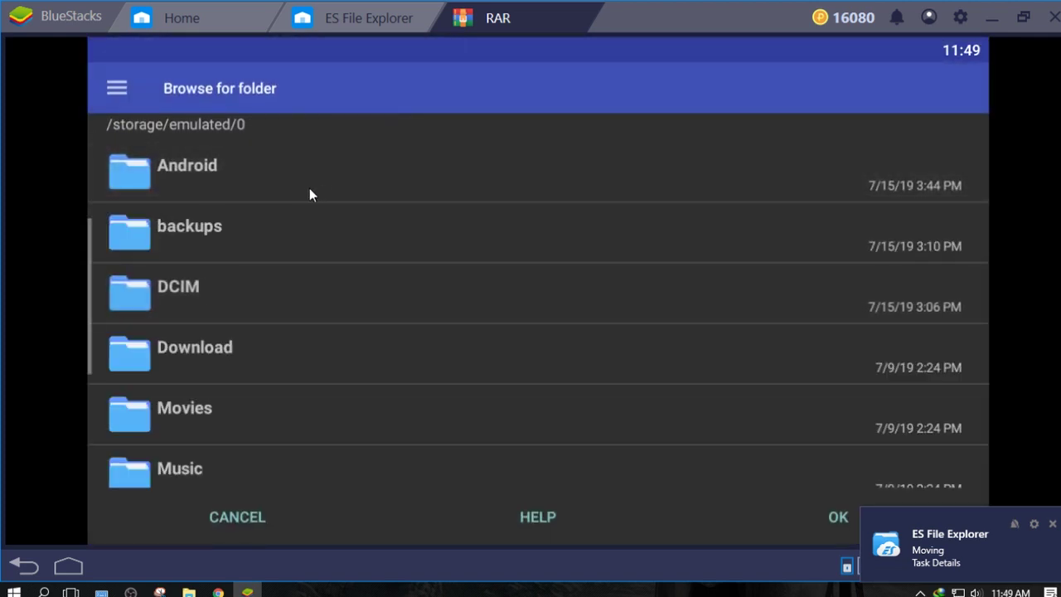
left_click(310, 188)
left_click(256, 222)
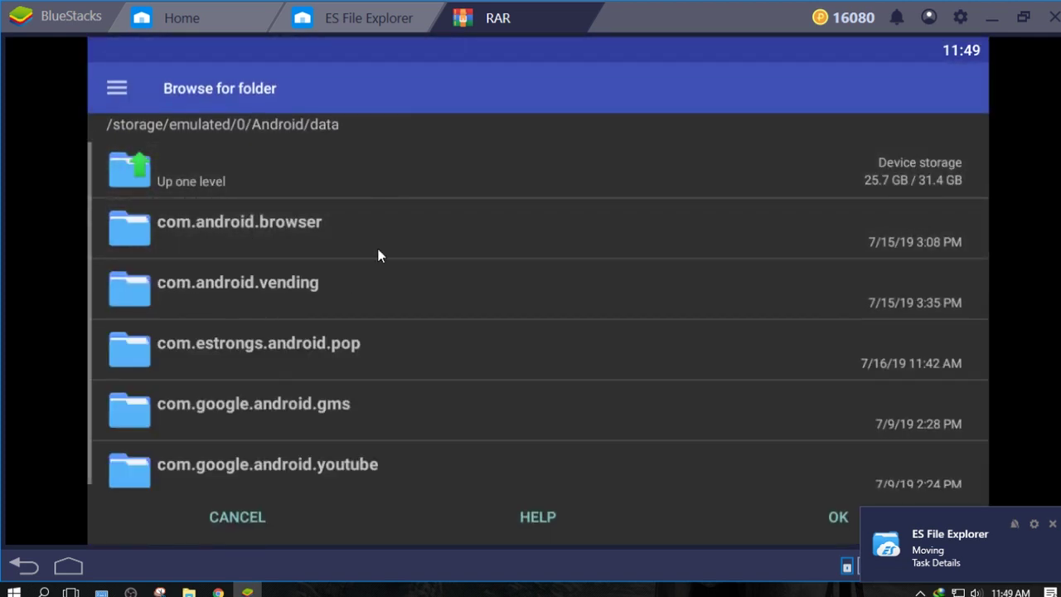
left_click(819, 512)
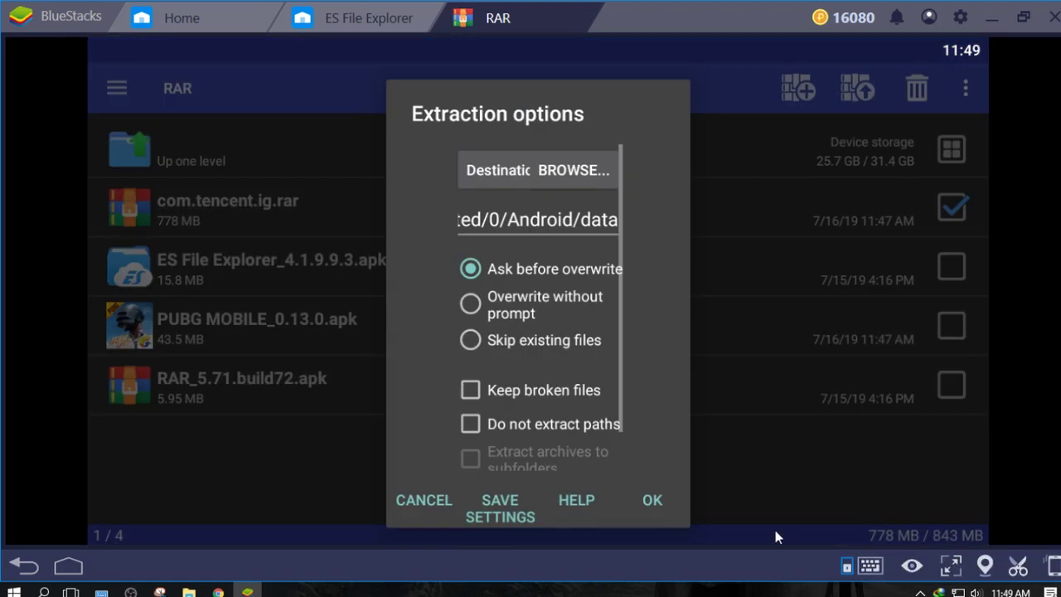
left_click(647, 499)
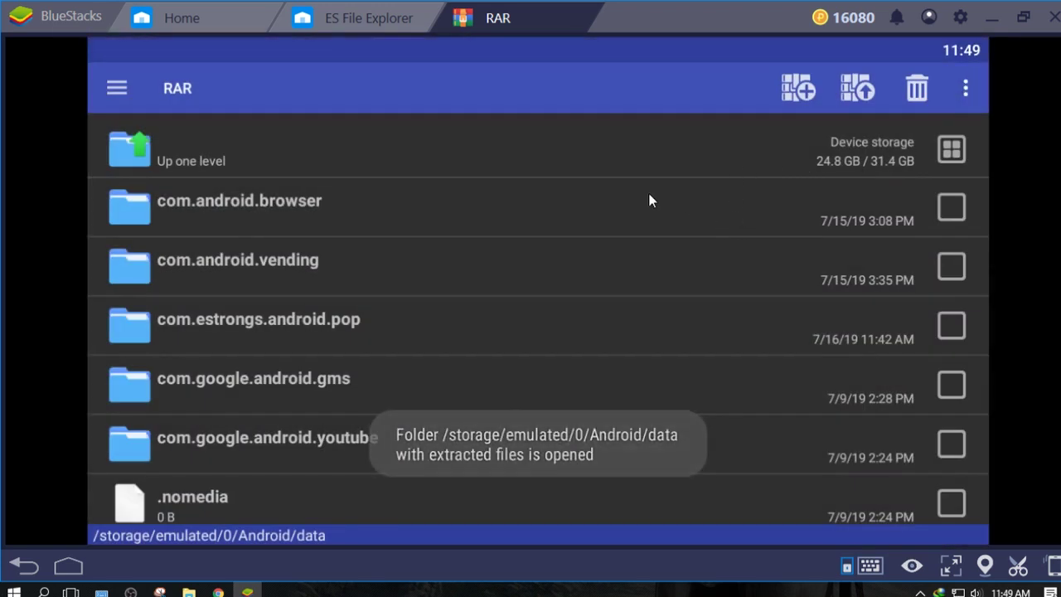
Step: Close RAR and launch PUBG MOBILE from the installed apps
left_click(585, 18)
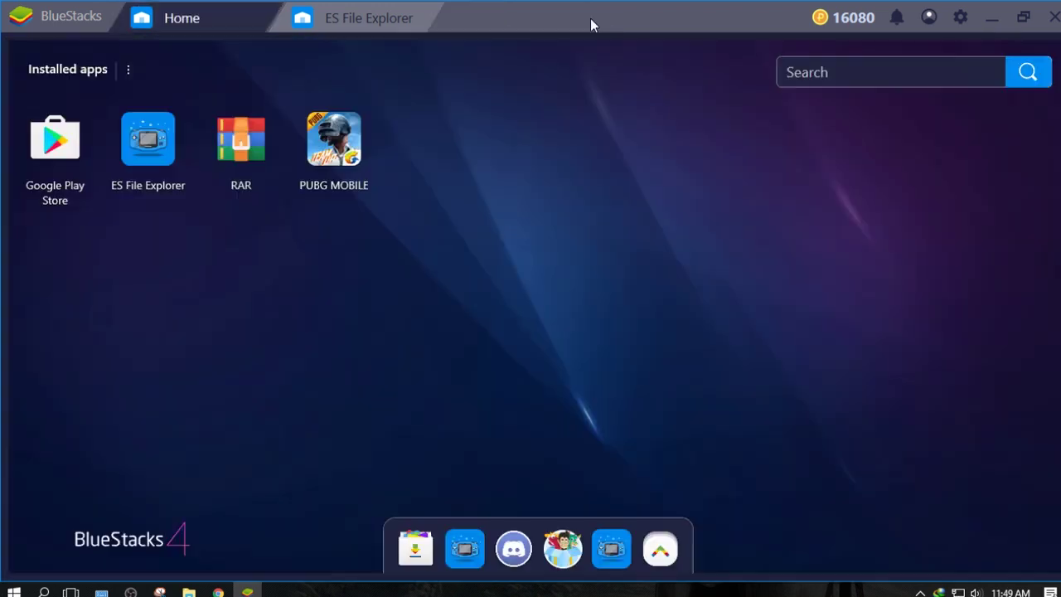
left_click(331, 142)
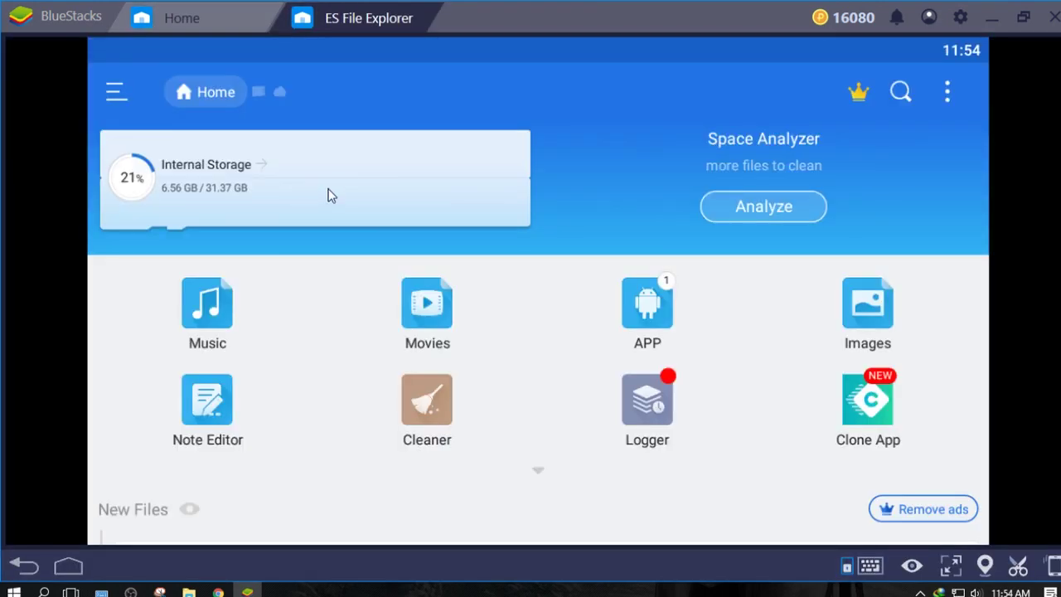
Step: Open the internal storage's DCIM/SharedFolder in ES File Explorer to examine the imported files
left_click(339, 179)
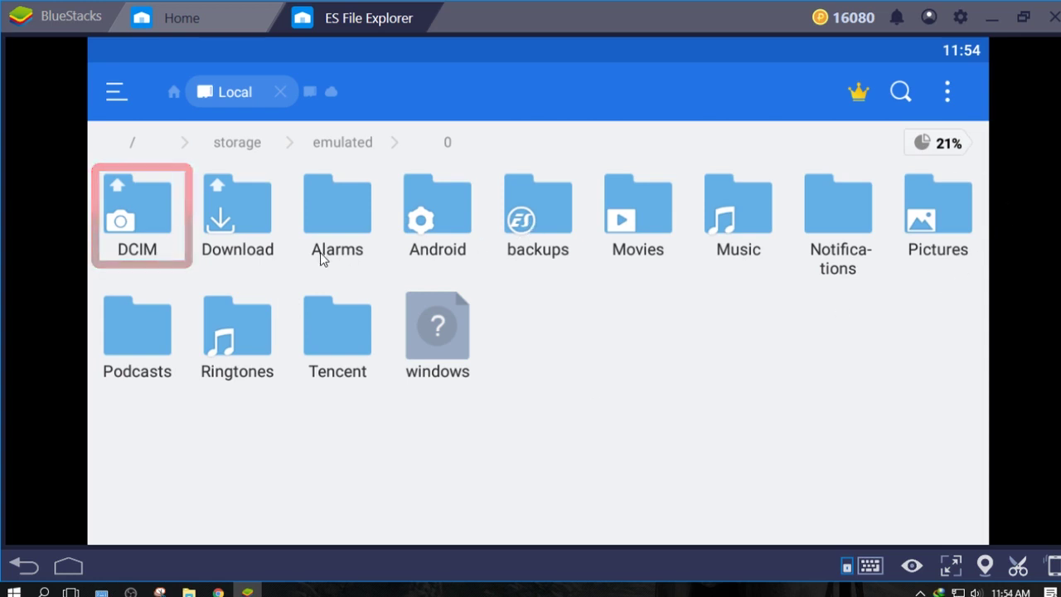
left_click(152, 250)
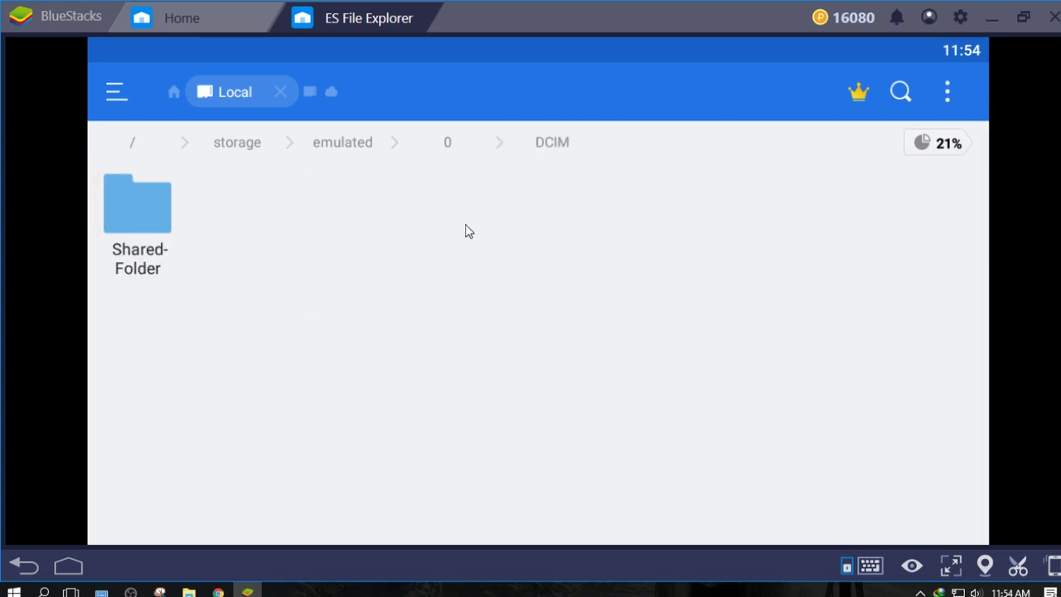
left_click(168, 229)
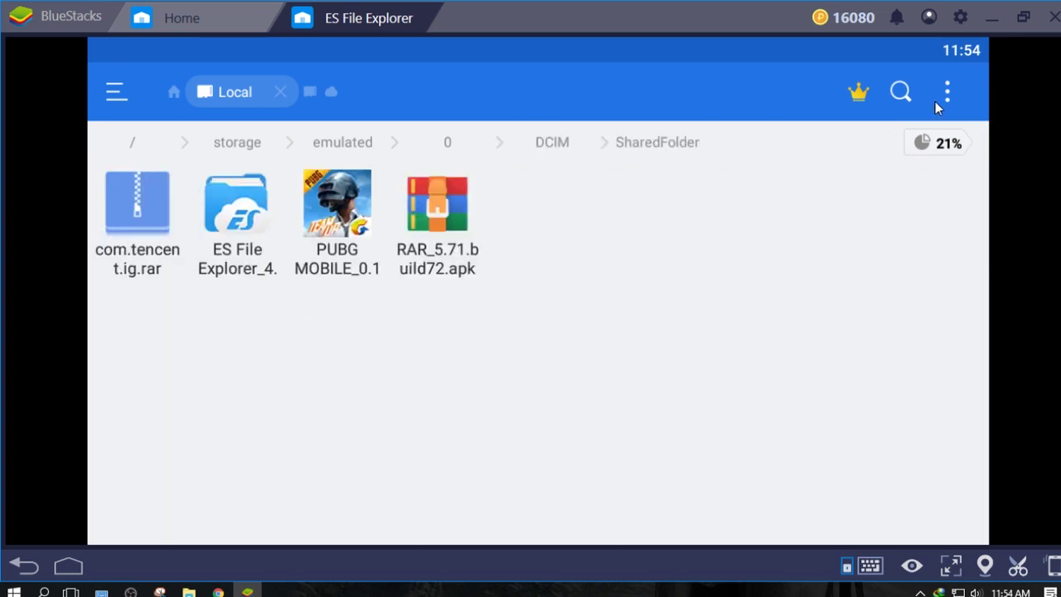
Step: Create a new file named exportfile.txt in the internal storage's backups folder
key("Escape")
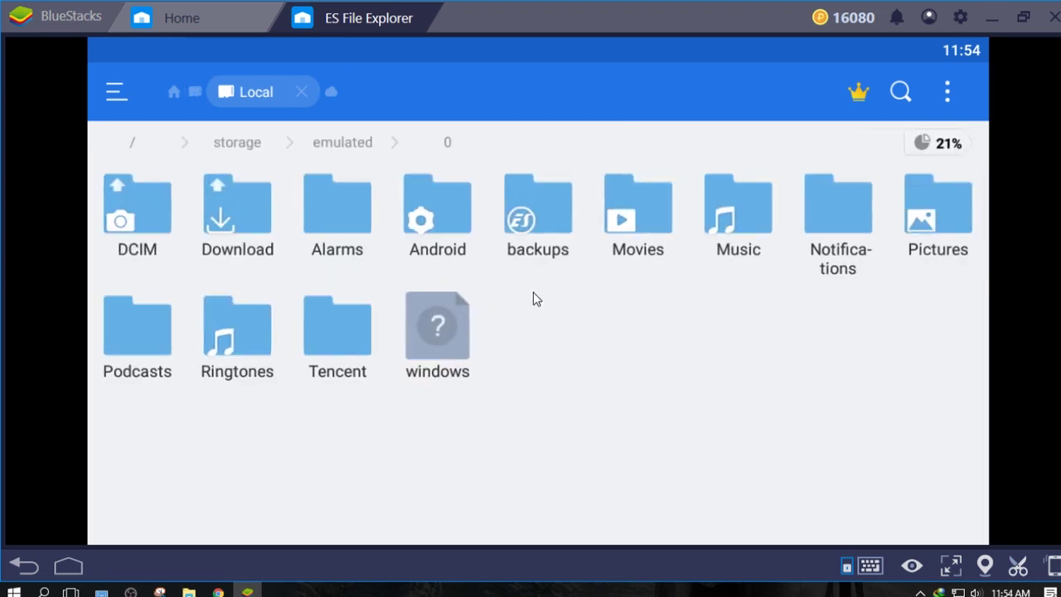
left_click(539, 265)
left_click(944, 91)
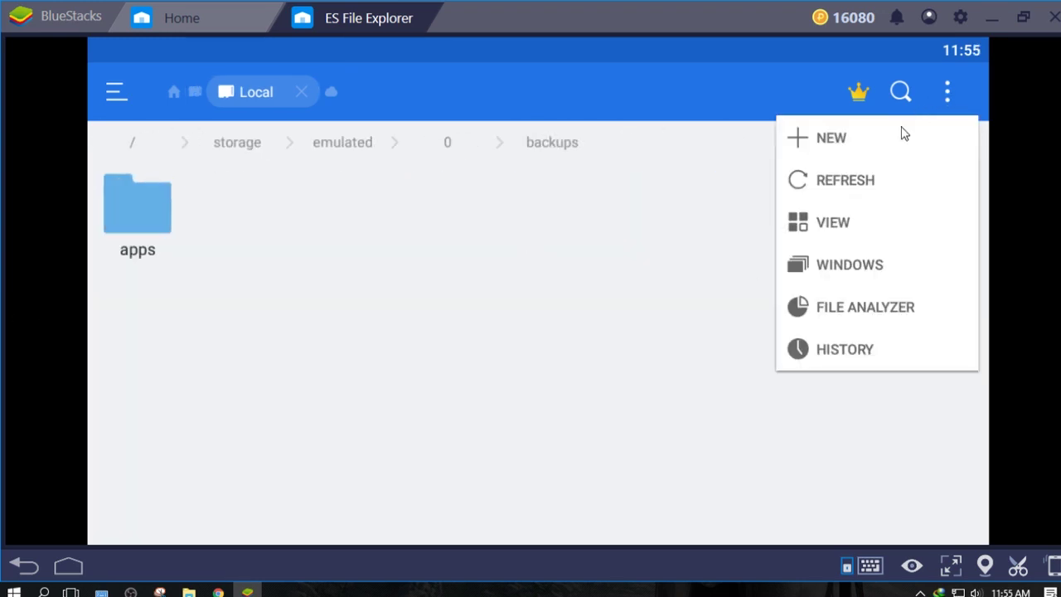
left_click(831, 138)
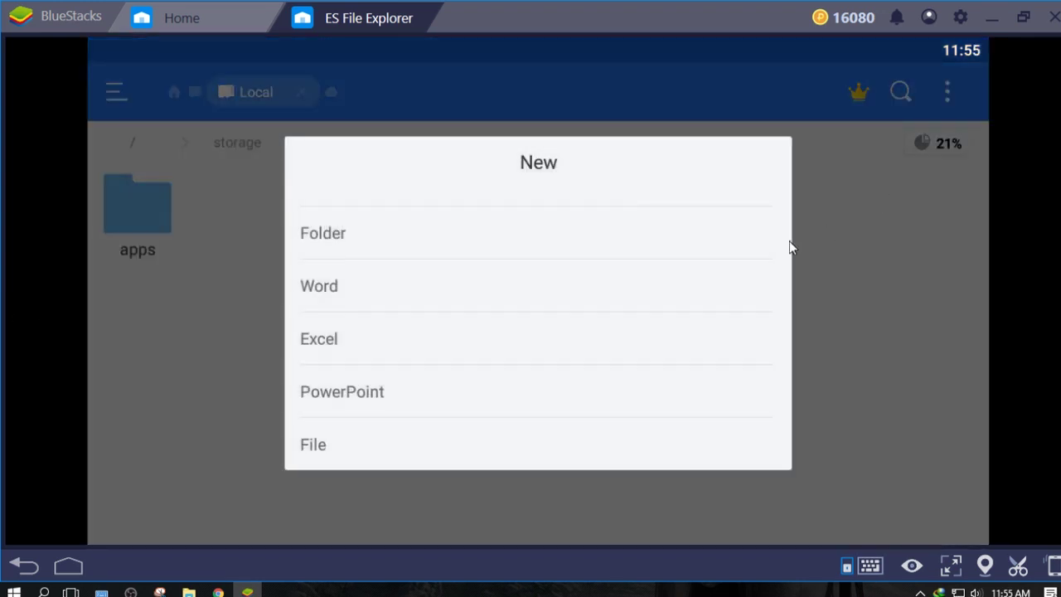
left_click(358, 449)
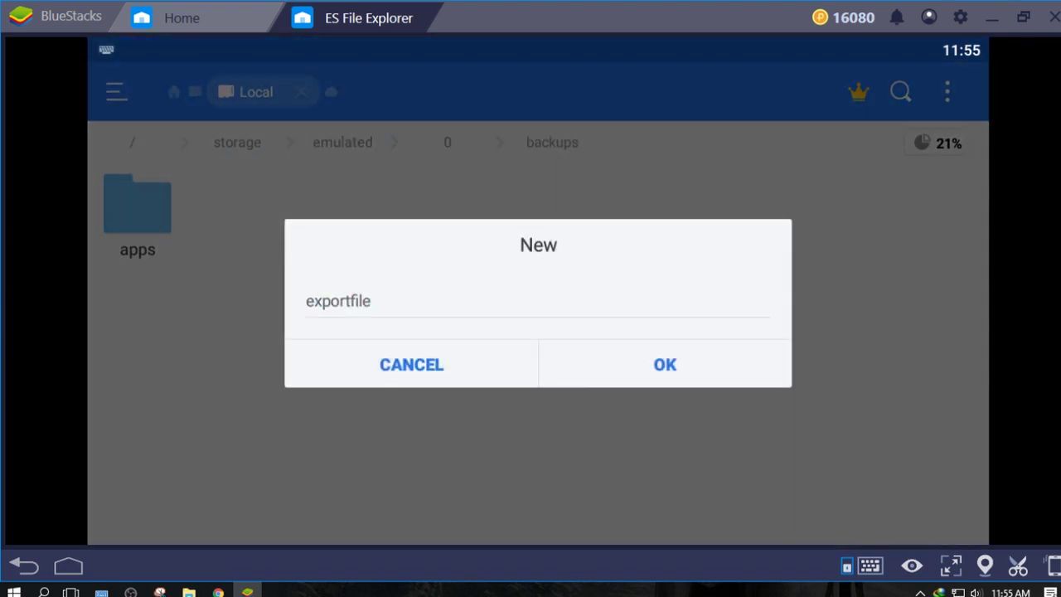
left_click(651, 378)
Step: Cut exportfile.txt from the backups folder and paste it into DCIM/SharedFolder
left_click(250, 229)
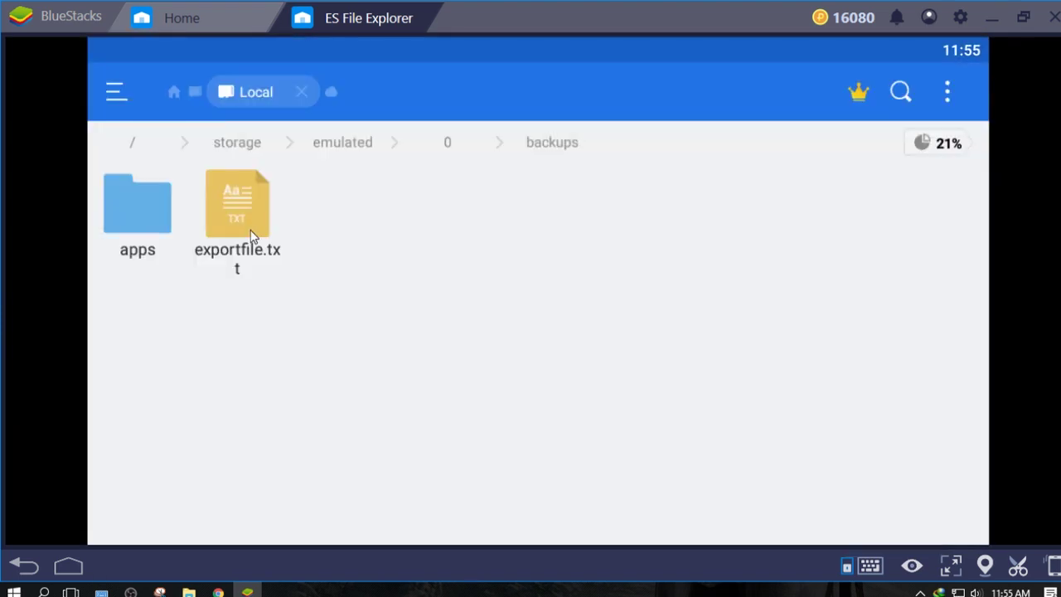
left_click(273, 217)
left_click(357, 503)
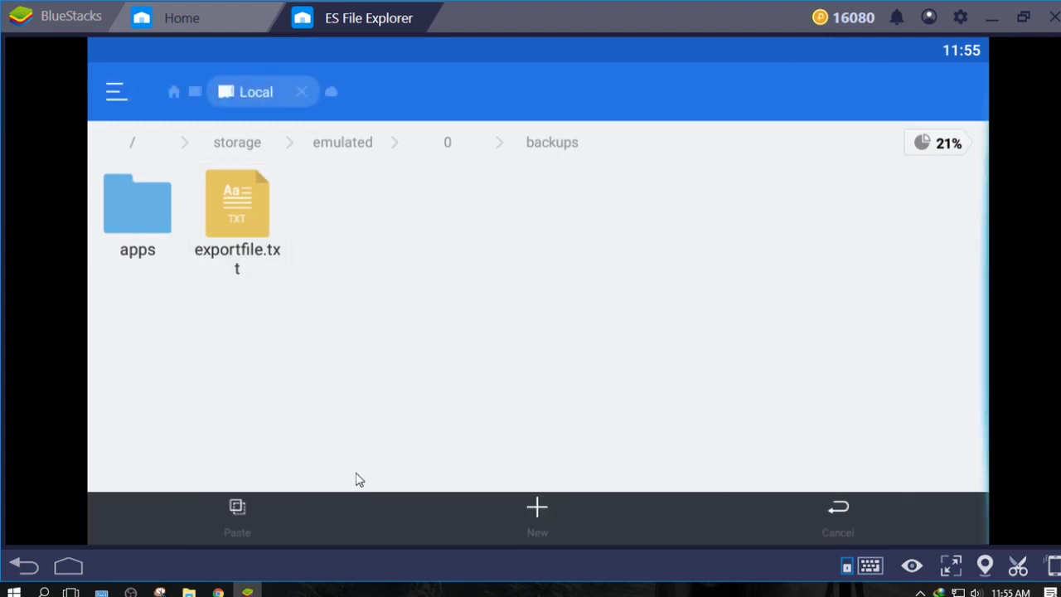
left_click(181, 17)
left_click(369, 18)
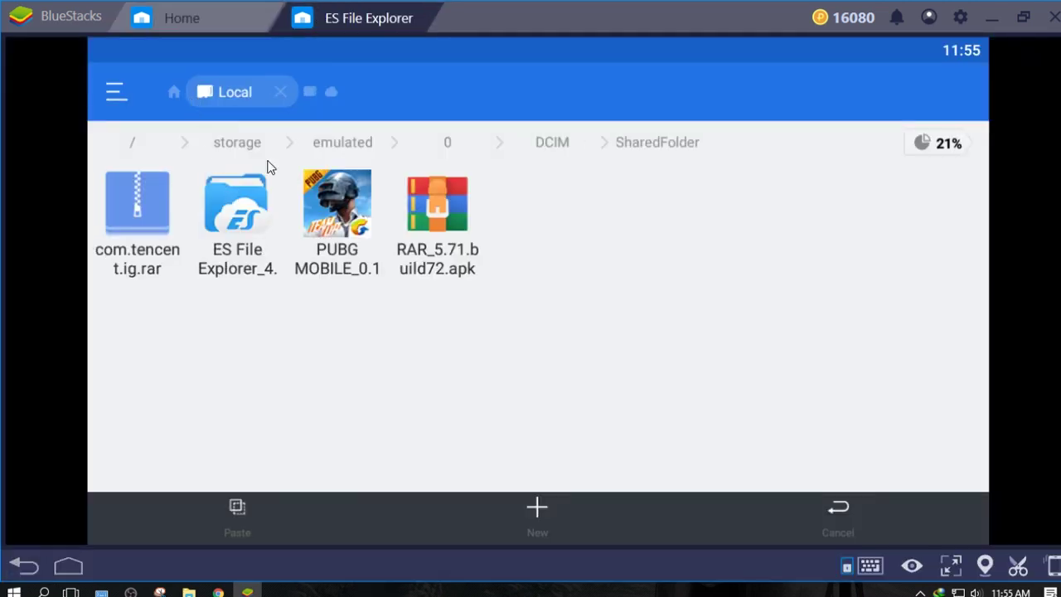
left_click(395, 157)
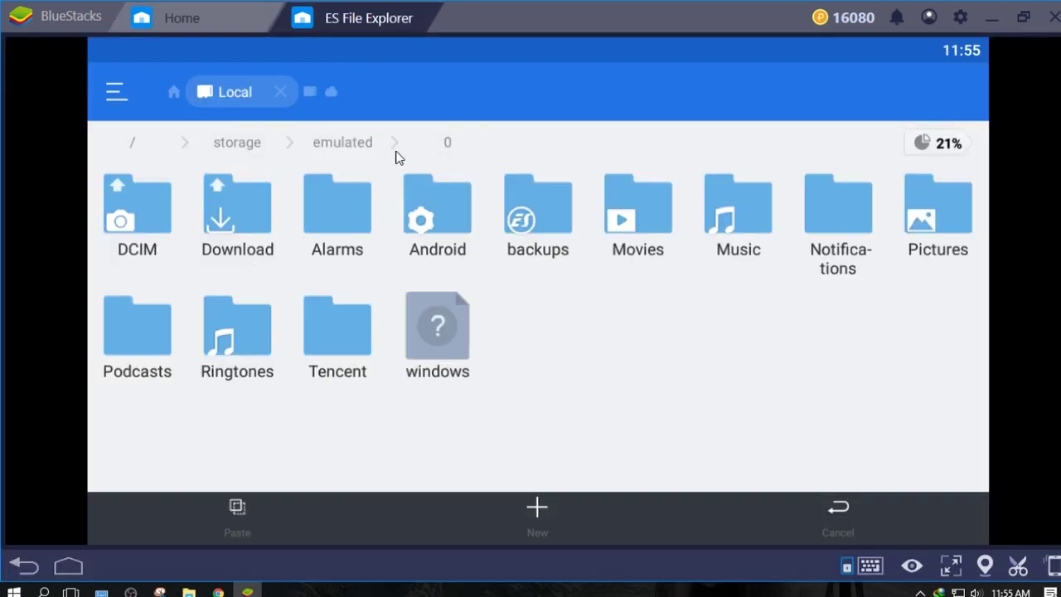
left_click(156, 232)
left_click(145, 224)
left_click(254, 511)
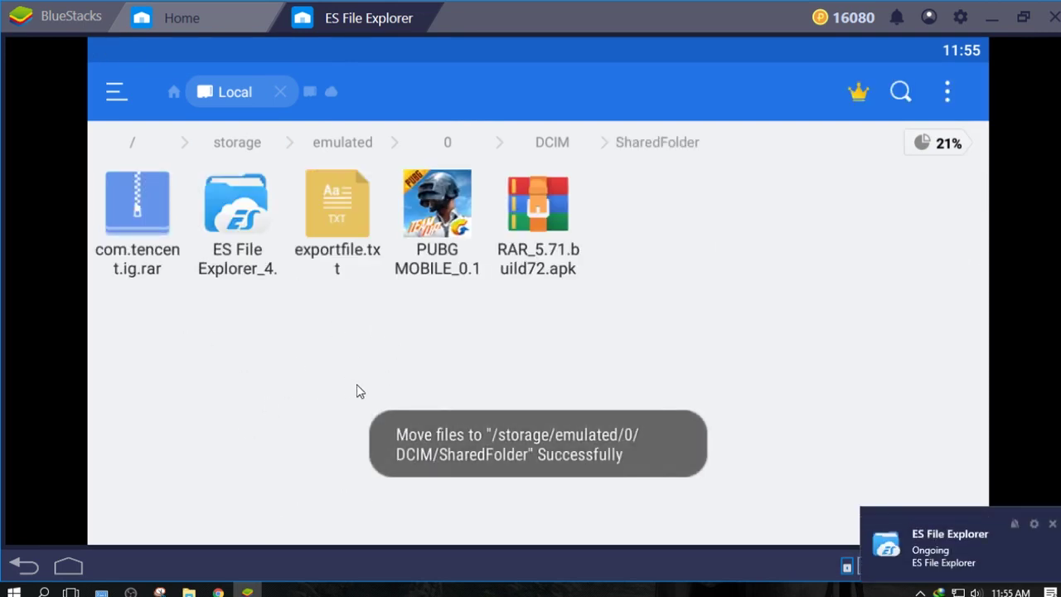
Step: Close ES File Explorer and open Media Manager
left_click(431, 10)
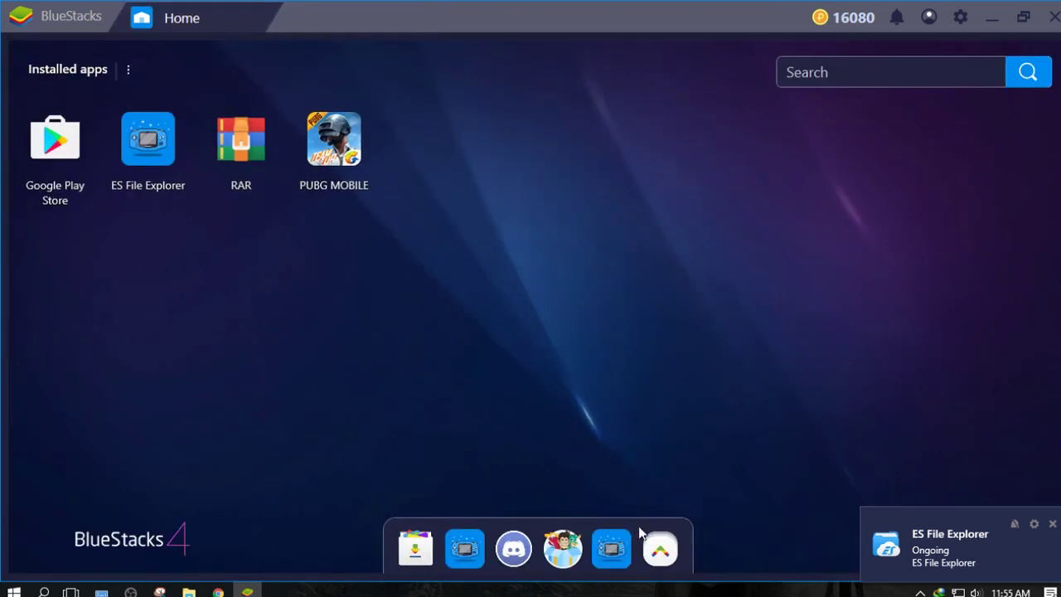
left_click(660, 547)
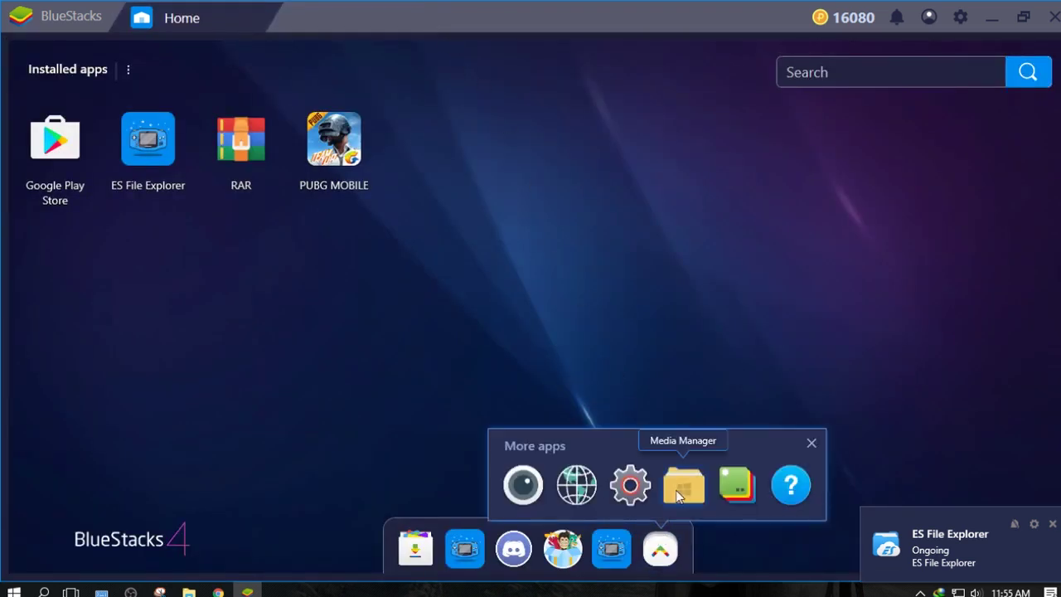
left_click(681, 488)
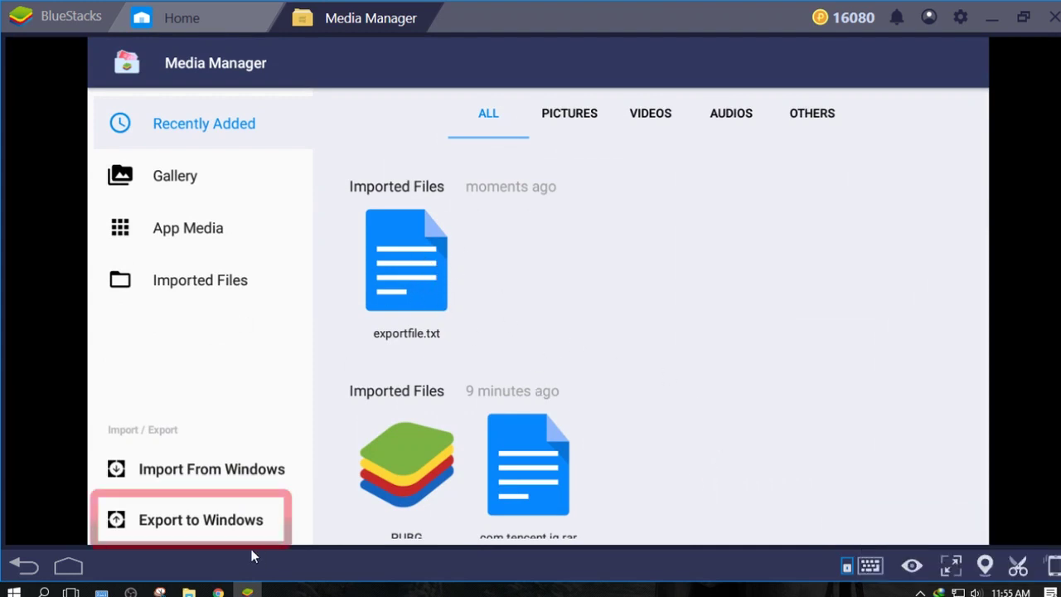
Step: Export exportfile.txt to Windows, saving it in the Documents/0 Android folder
left_click(194, 521)
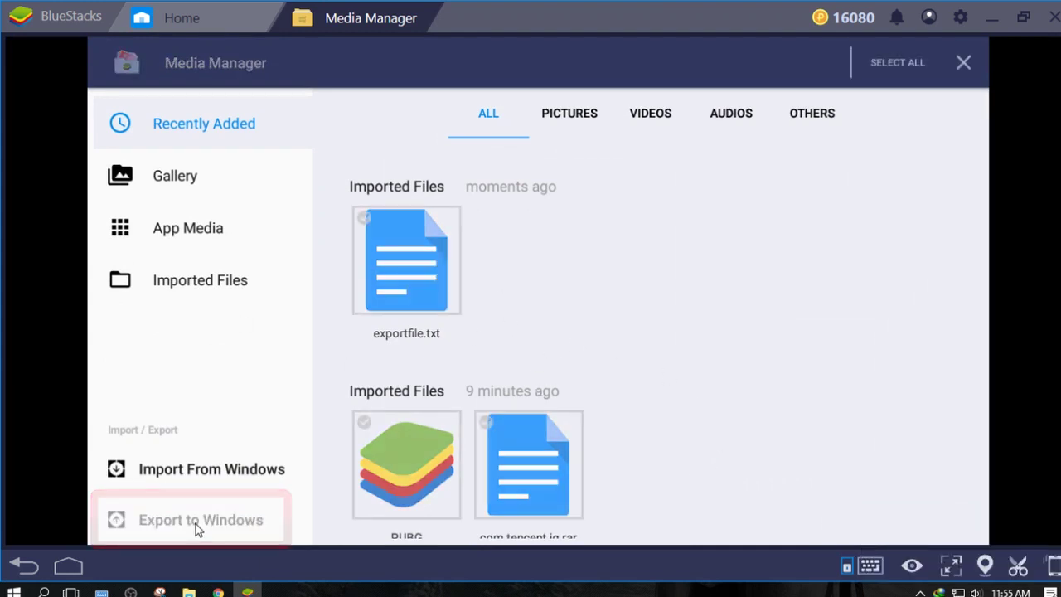
left_click(368, 249)
left_click(520, 62)
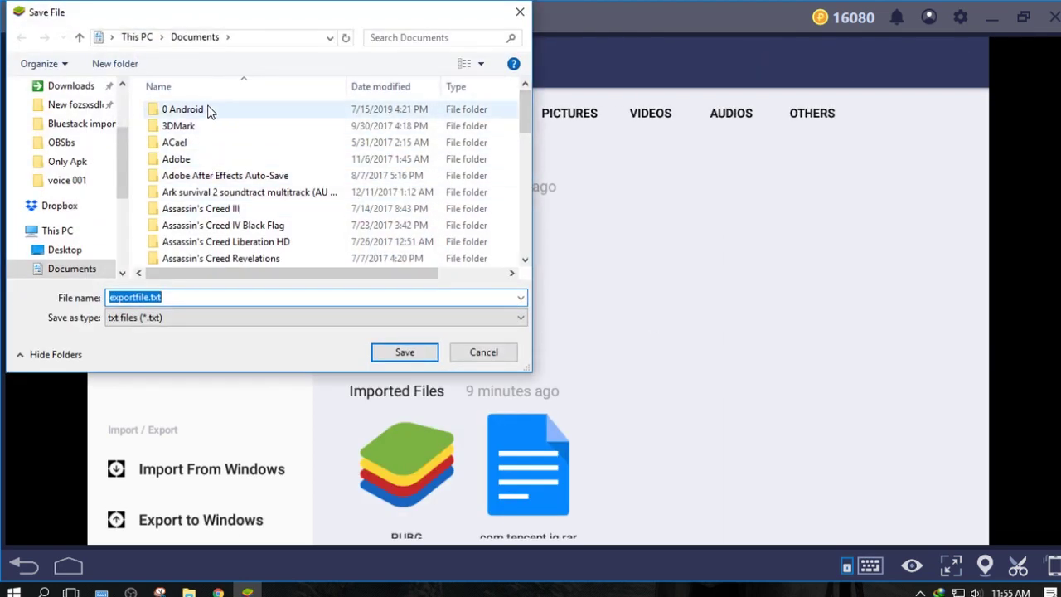
left_click(209, 110)
double_click(224, 108)
left_click(432, 355)
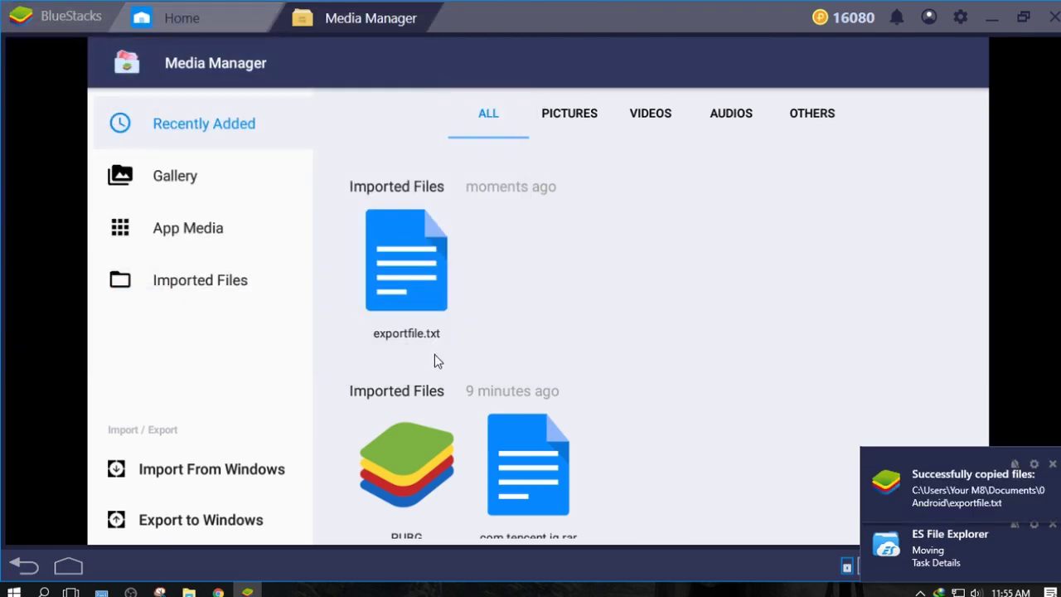
Step: Switch to Windows File Explorer and check Documents/0 Android for the exported exportfile.txt
left_click(189, 591)
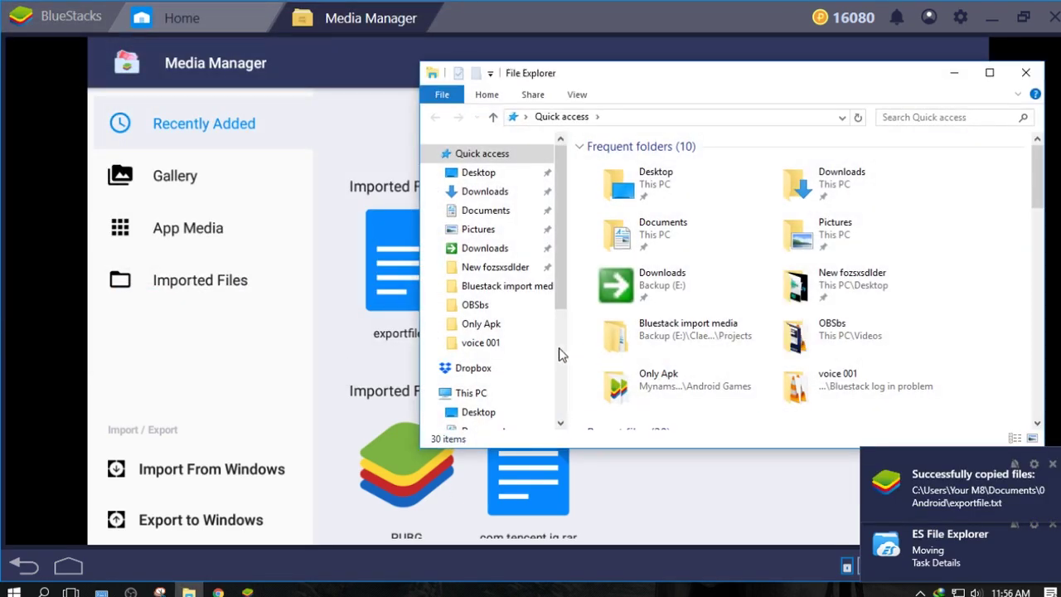
left_click(497, 212)
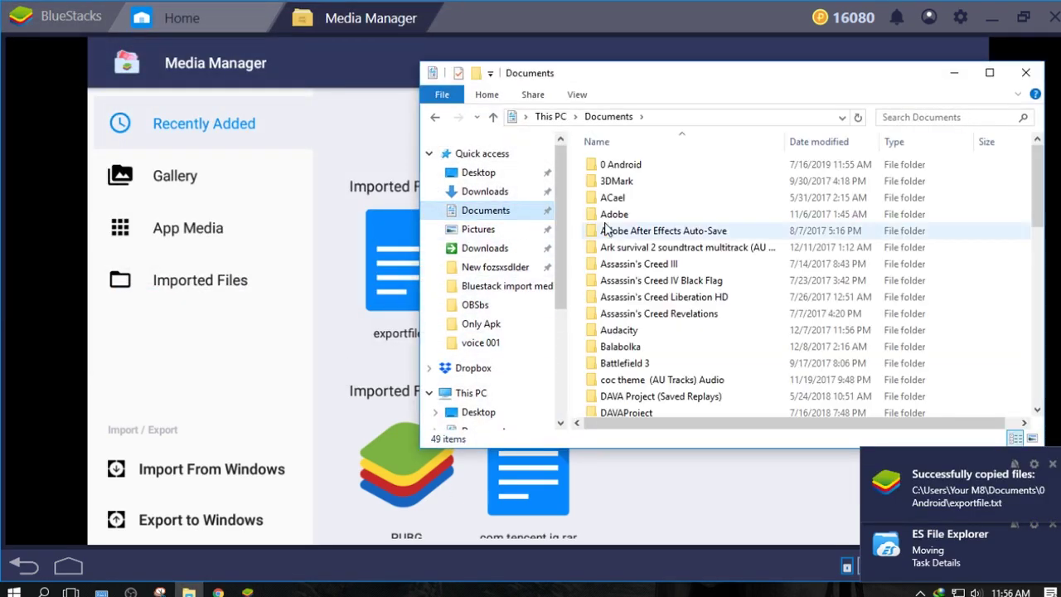
left_click(670, 164)
double_click(671, 163)
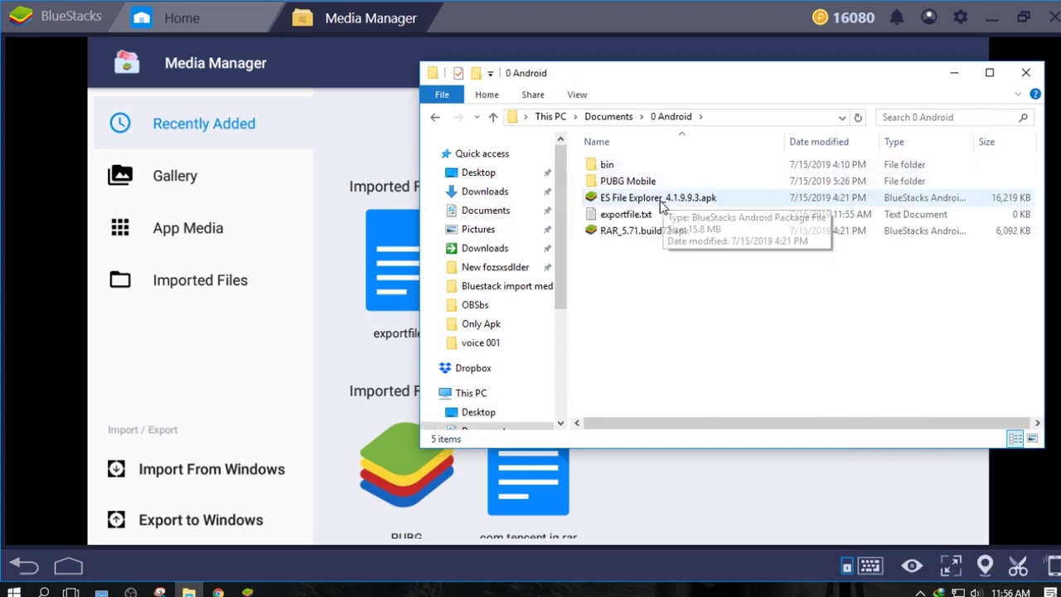
left_click(652, 213)
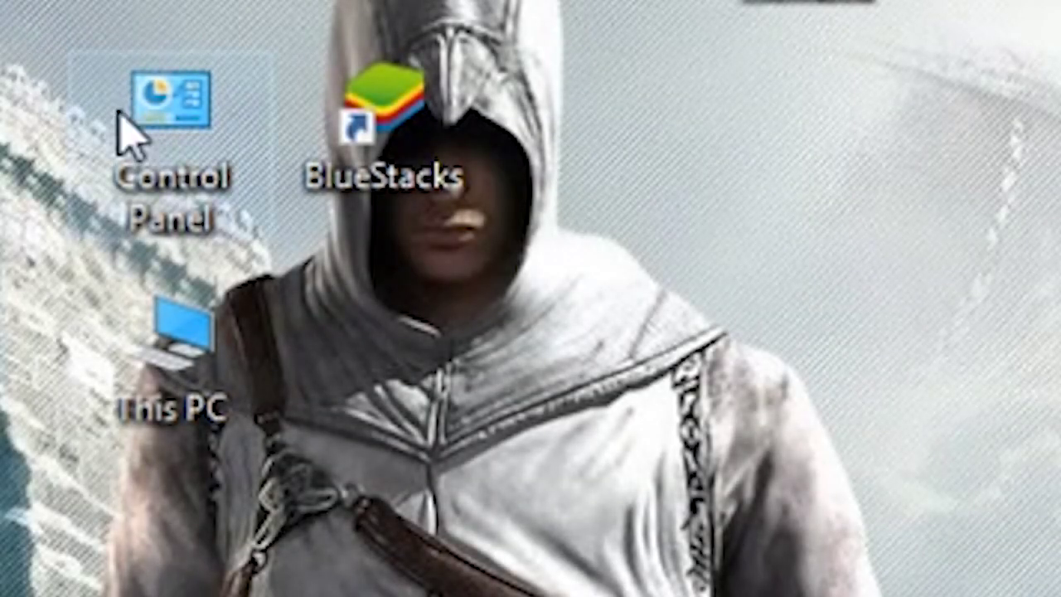
Step: Set the Windows File Explorer options to show hidden files, folders, and drives, then close Control Panel
double_click(172, 106)
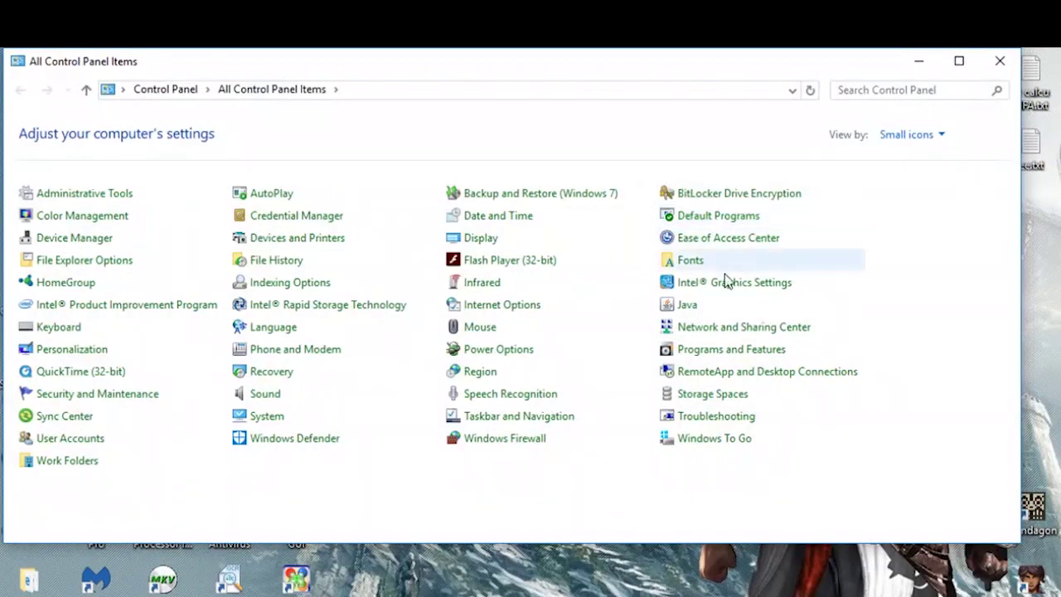
left_click(132, 267)
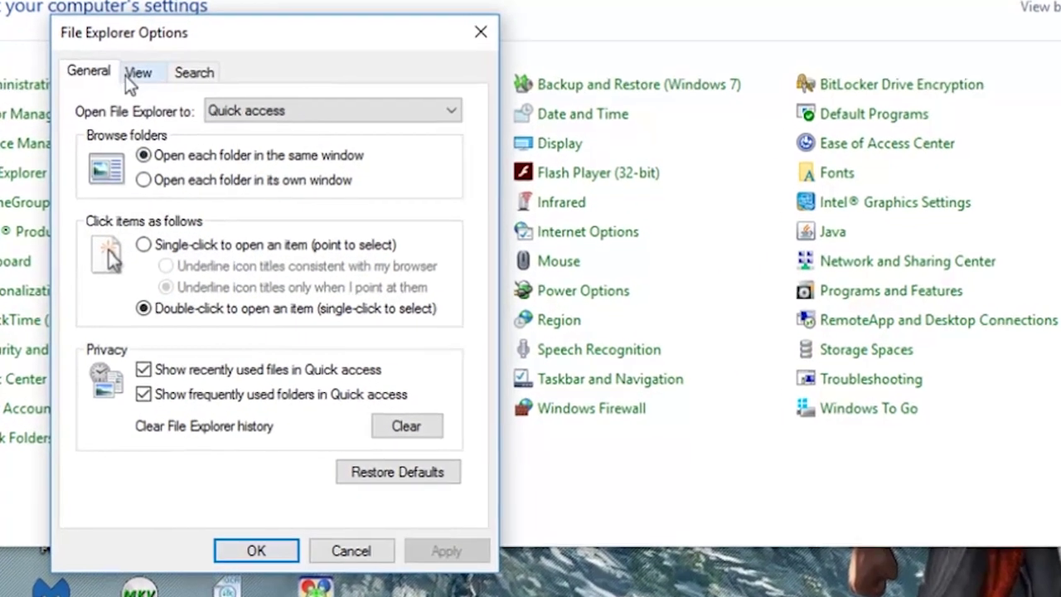
left_click(126, 74)
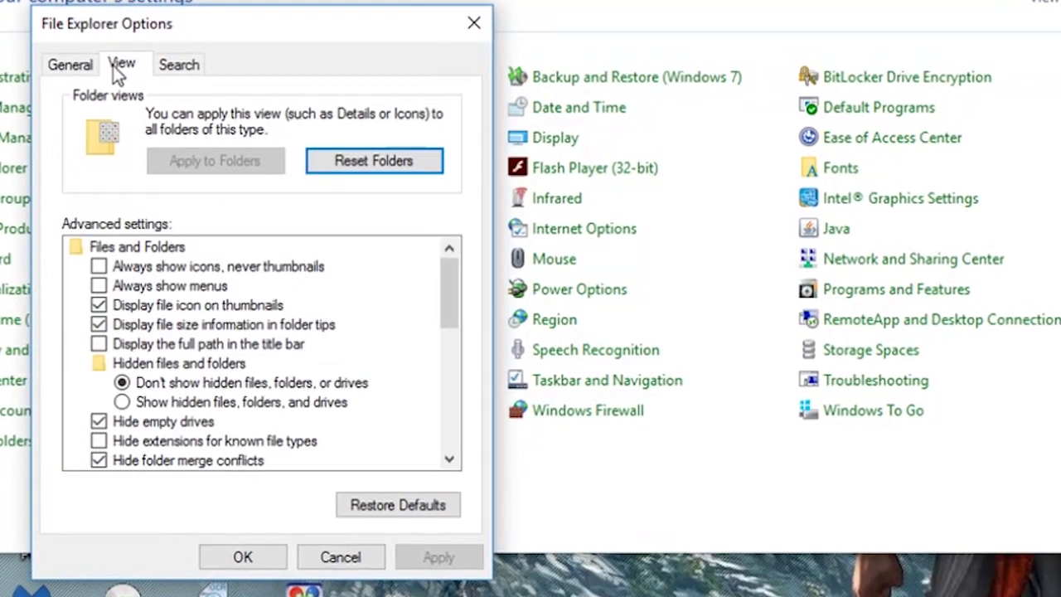
left_click(175, 402)
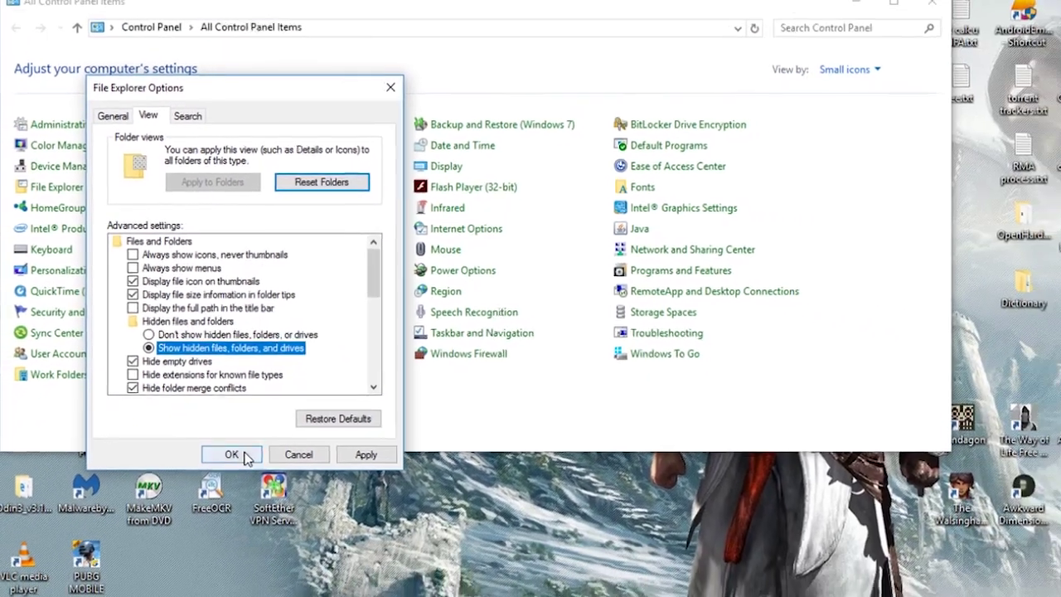
left_click(243, 457)
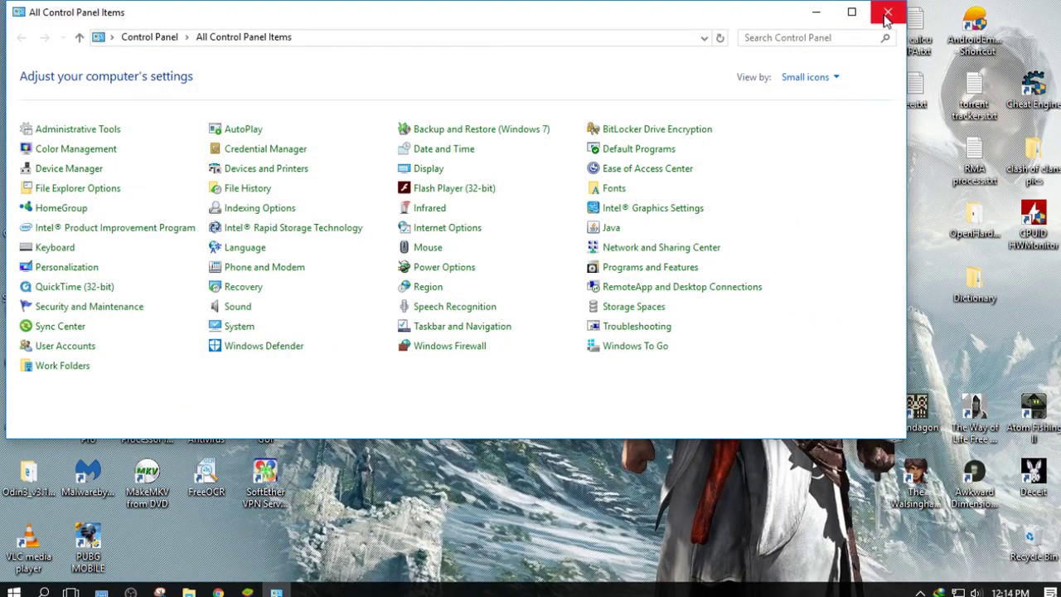
left_click(887, 13)
Step: Open the folder C:\ProgramData\BlueStacks\Engine\UserData\SharedFolder in File Explorer
double_click(680, 213)
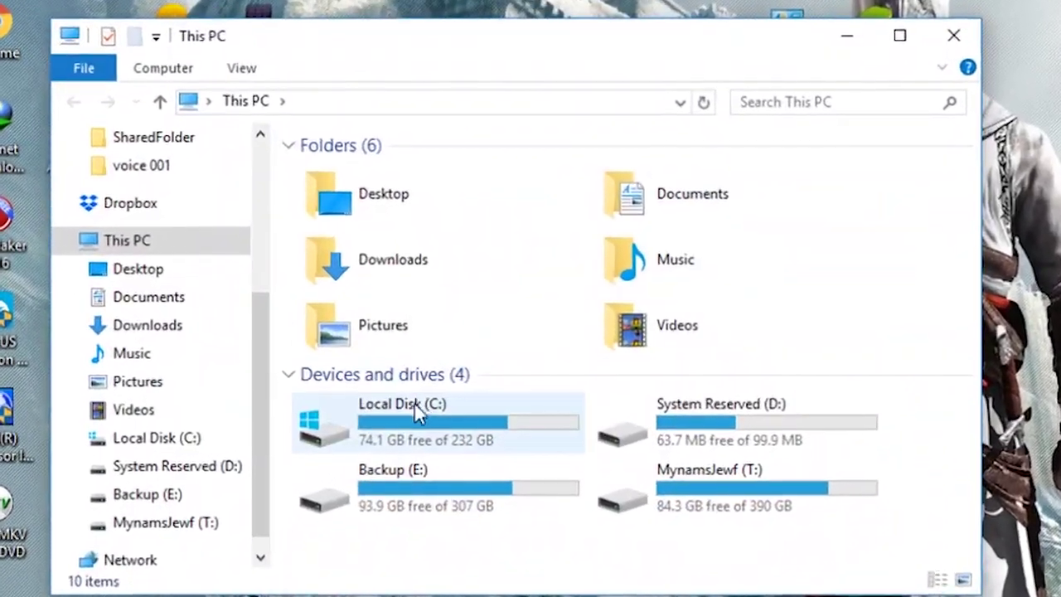
double_click(414, 412)
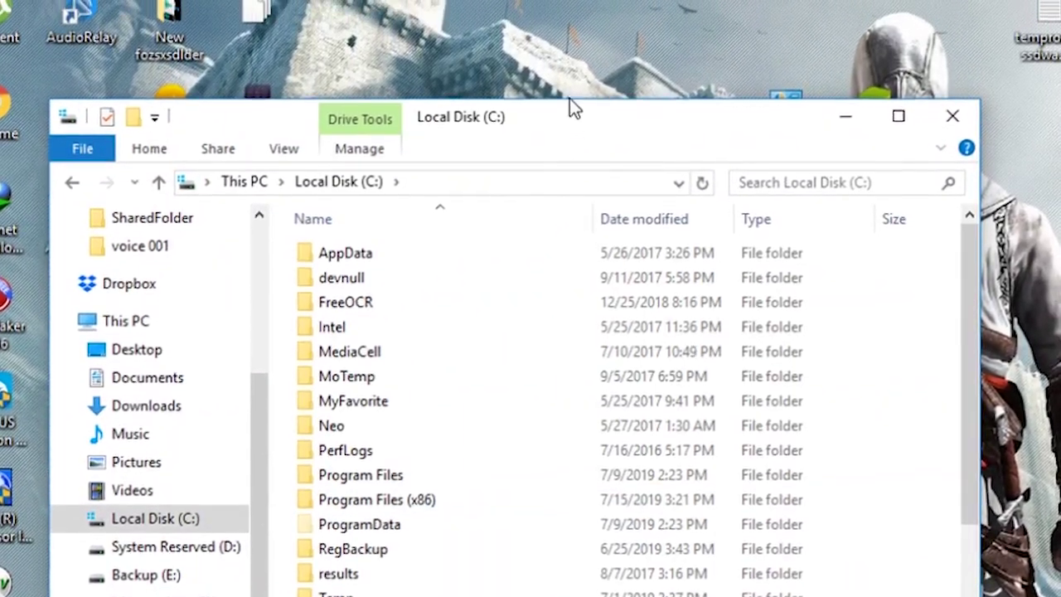
mouse_move(570, 107)
left_mouse_down()
mouse_move(559, 120)
mouse_move(545, 2)
left_mouse_up()
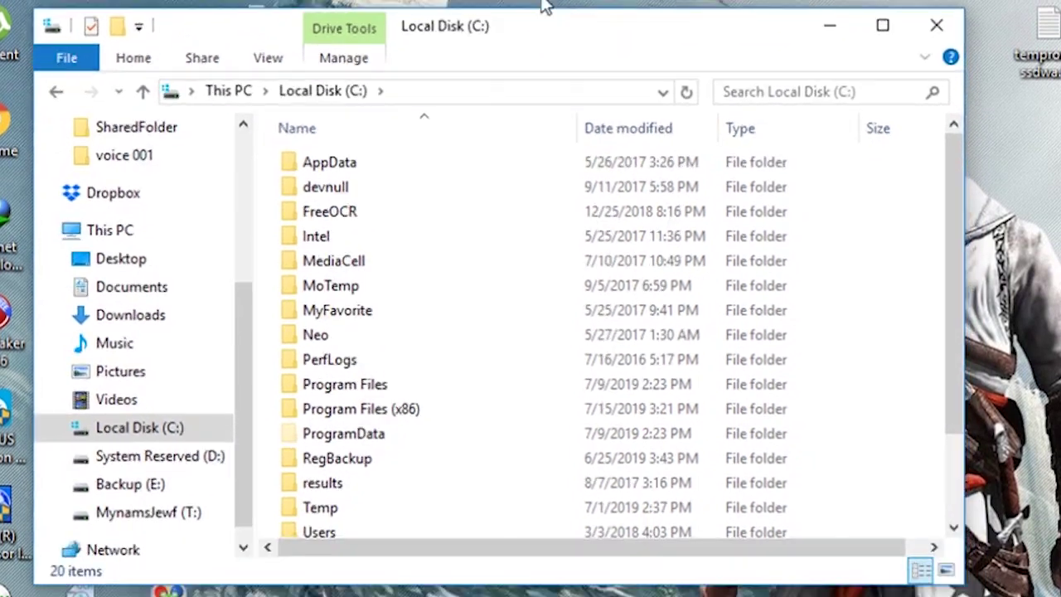
left_click(335, 439)
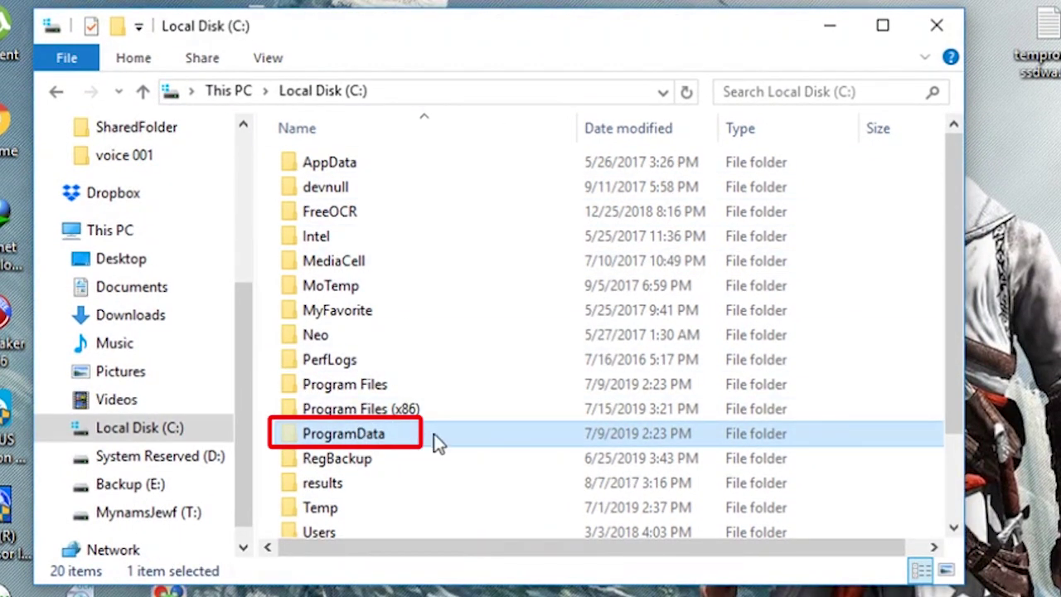
double_click(386, 435)
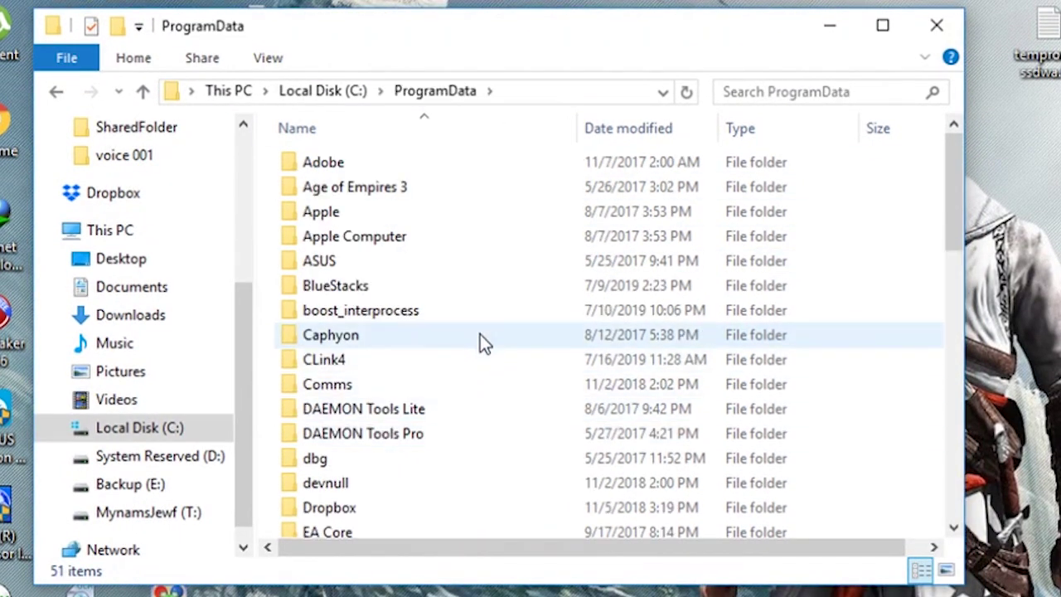
double_click(464, 287)
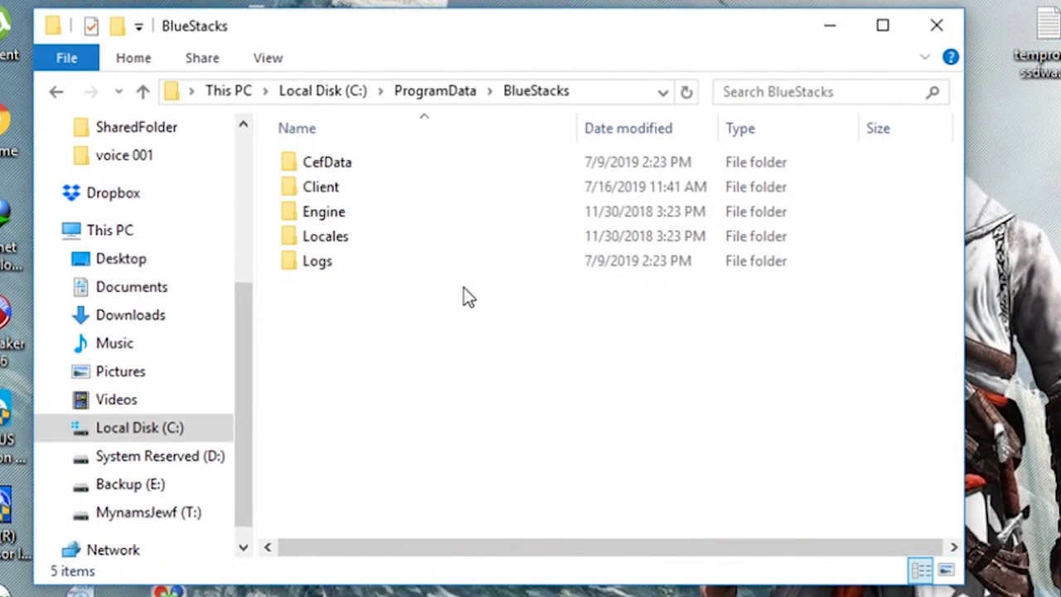
double_click(489, 213)
double_click(494, 211)
double_click(492, 206)
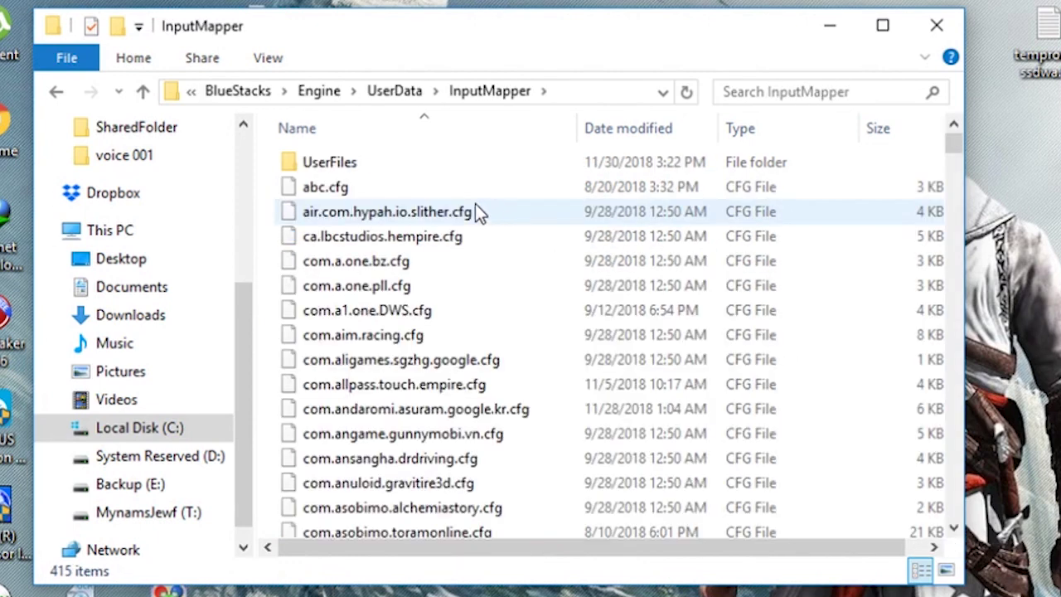
left_click(404, 93)
left_click(379, 238)
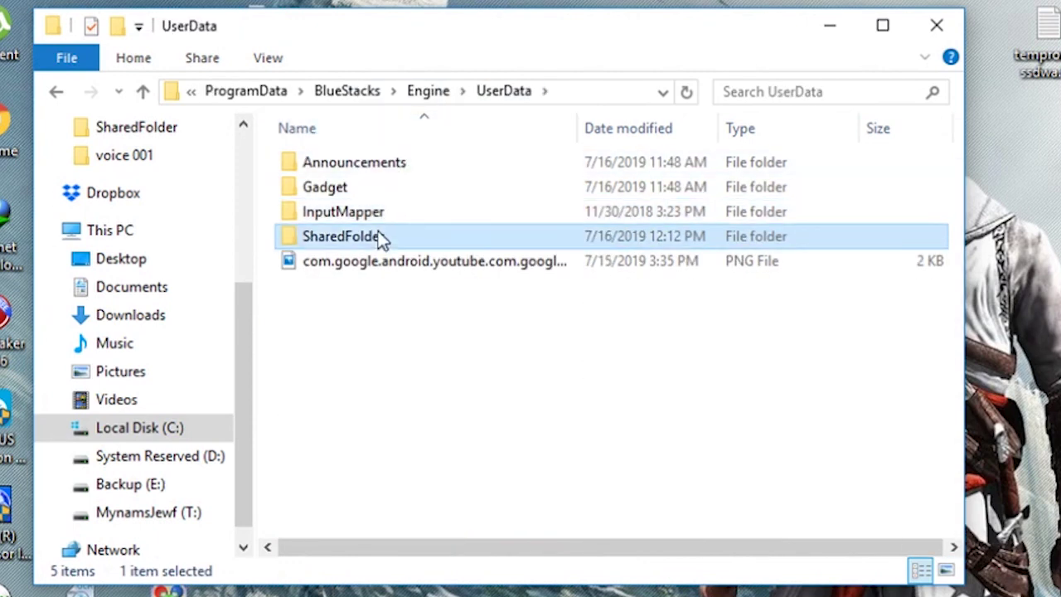
double_click(380, 238)
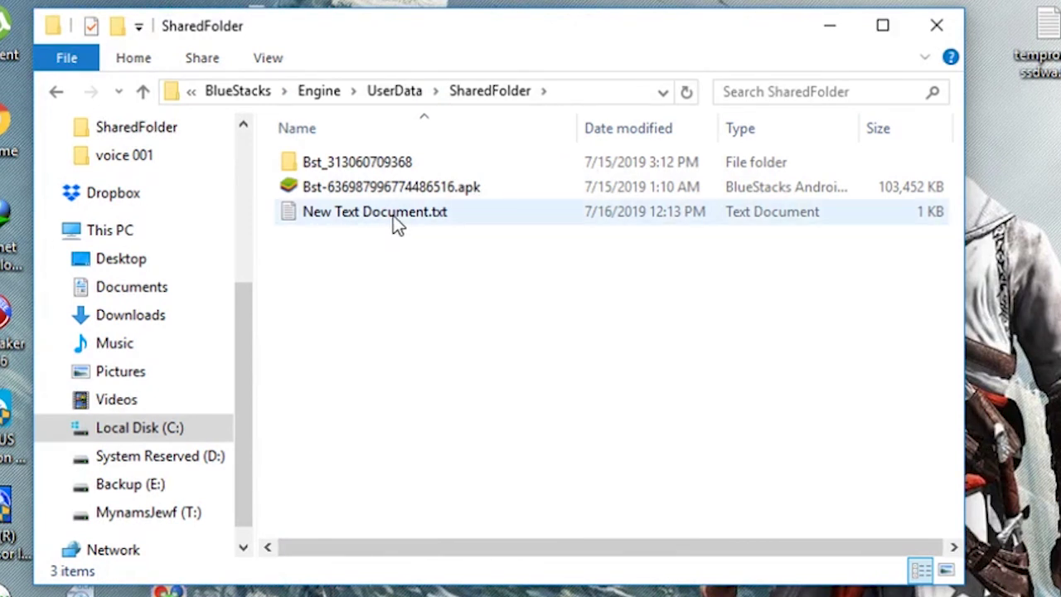
Step: Rename New Text Document.txt in SharedFolder to Imported material.txt
left_click(397, 224)
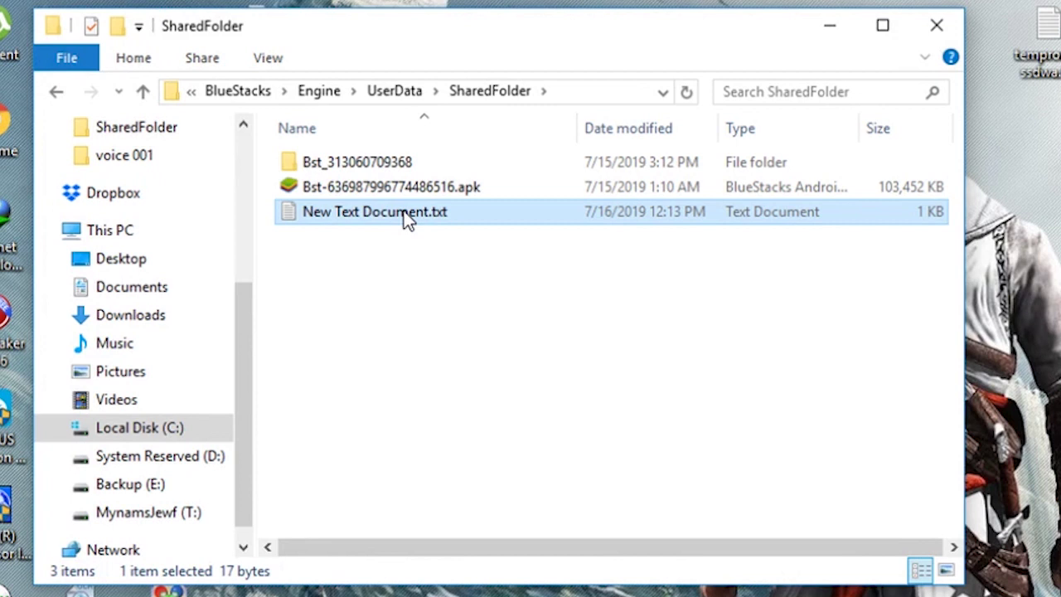
right_click(406, 217)
type("mImported material ")
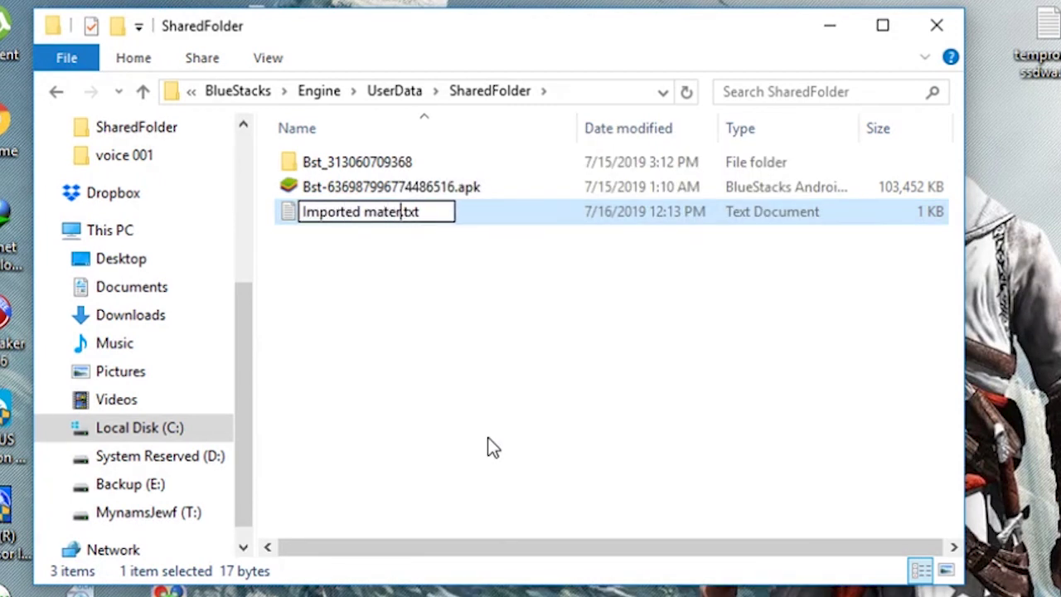
type("559")
left_click(475, 435)
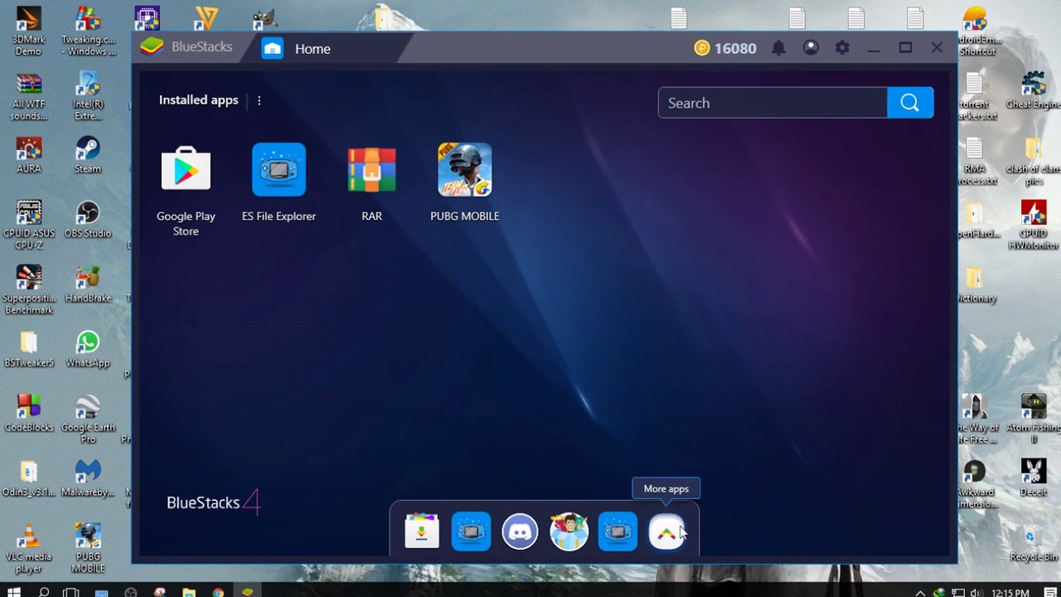
Step: Switch to BlueStacks and explore the internal storage from Android Settings, opening windows/BstSharedFolder
left_click(698, 566)
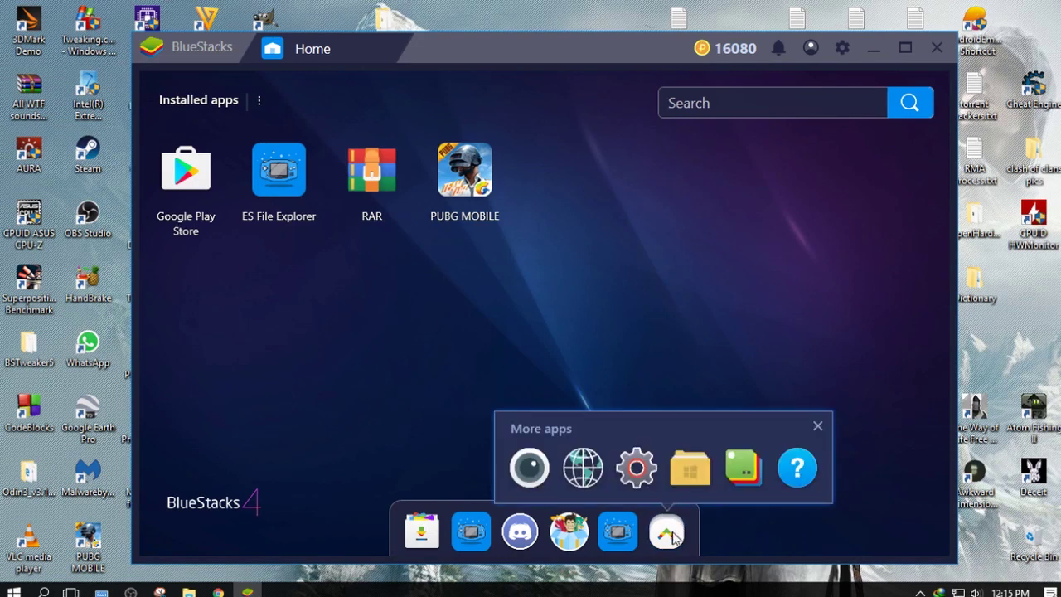
left_click(636, 469)
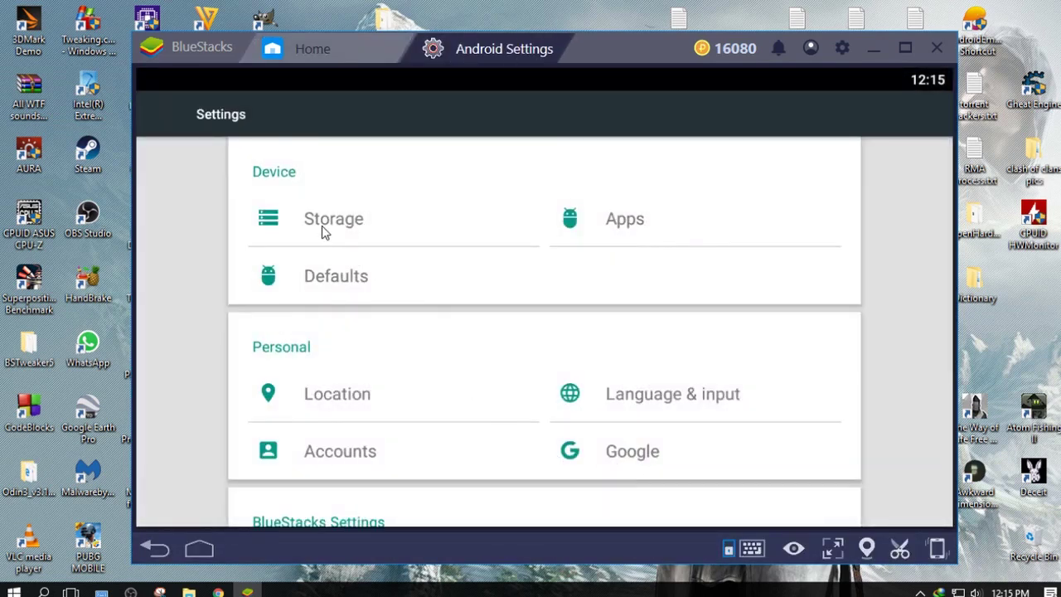
left_click(322, 230)
scroll(327, 266, "down", 3)
scroll(329, 270, "down", 2)
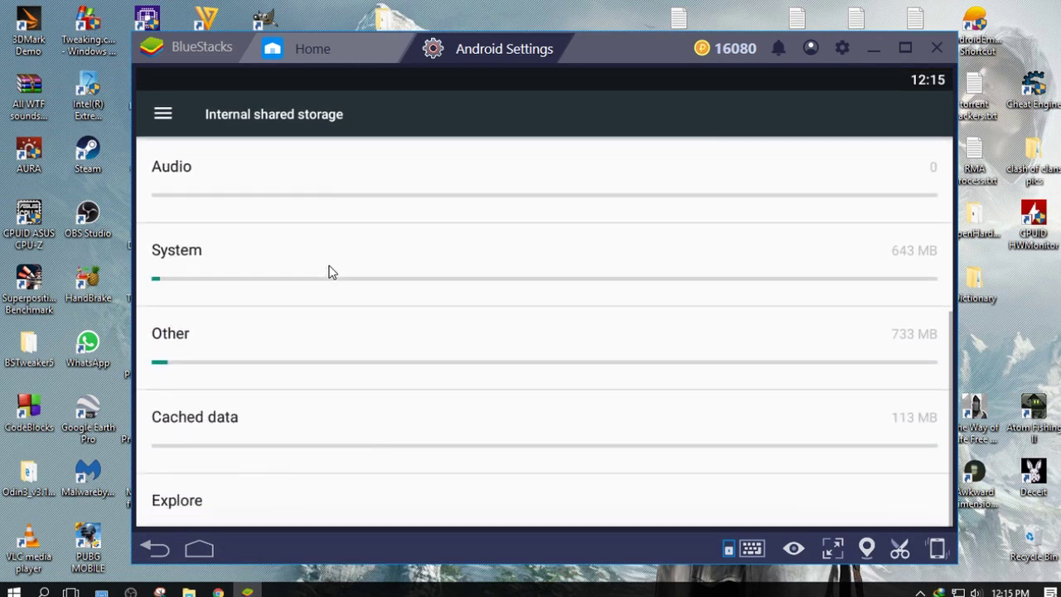
left_click(245, 502)
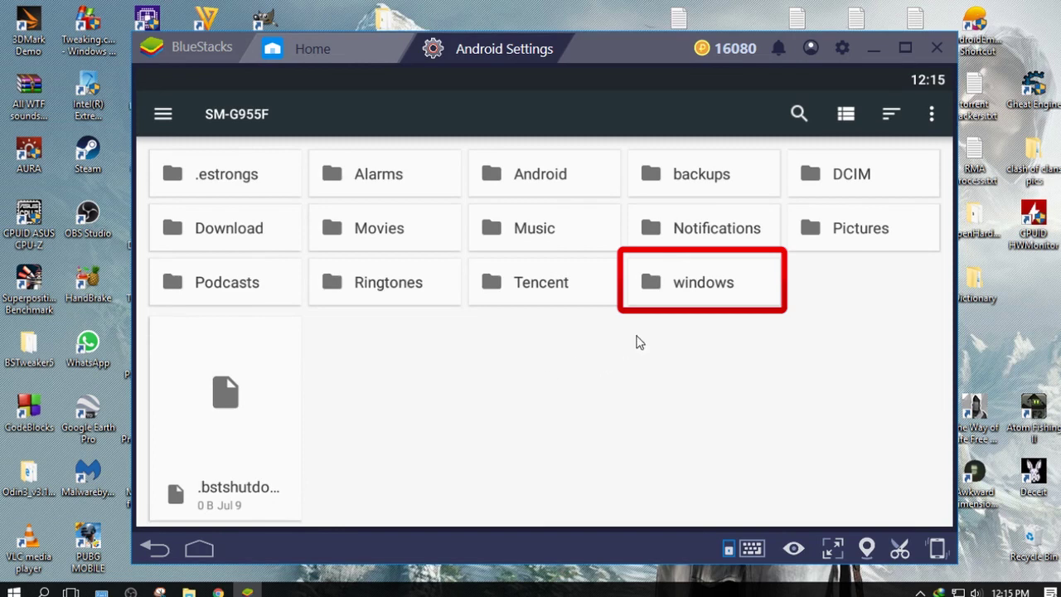
left_click(681, 281)
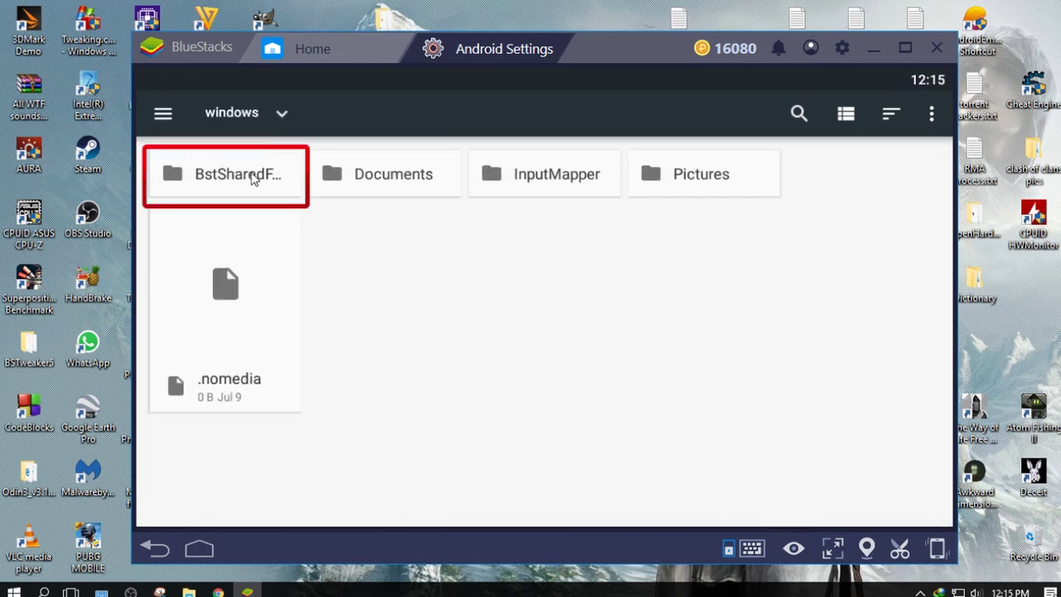
left_click(253, 177)
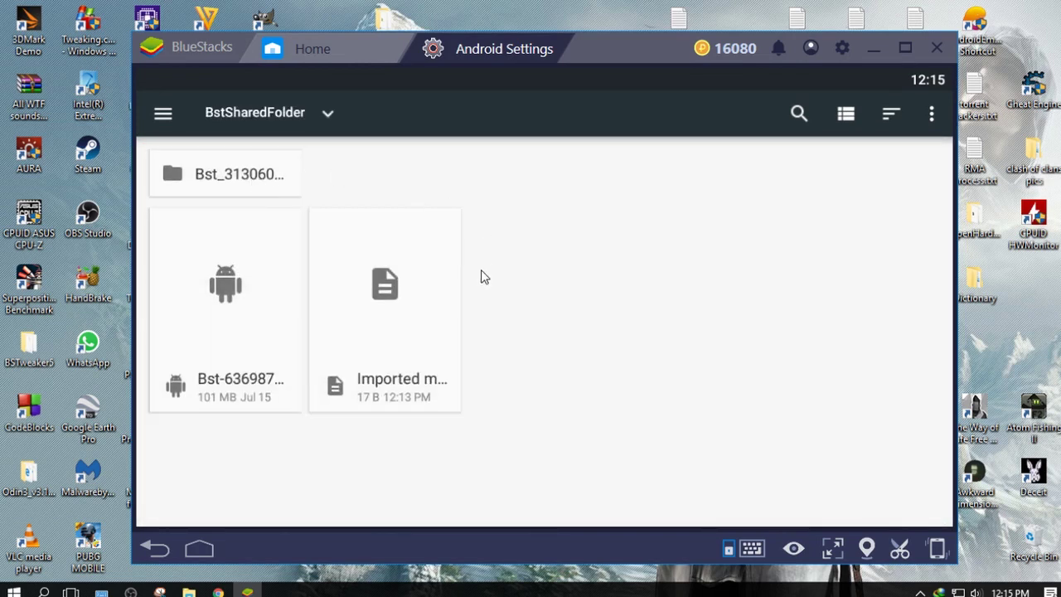
Step: Copy the Imported material file to the Download folder on SM-G955F, showing internal storage among the destinations
left_click(406, 312)
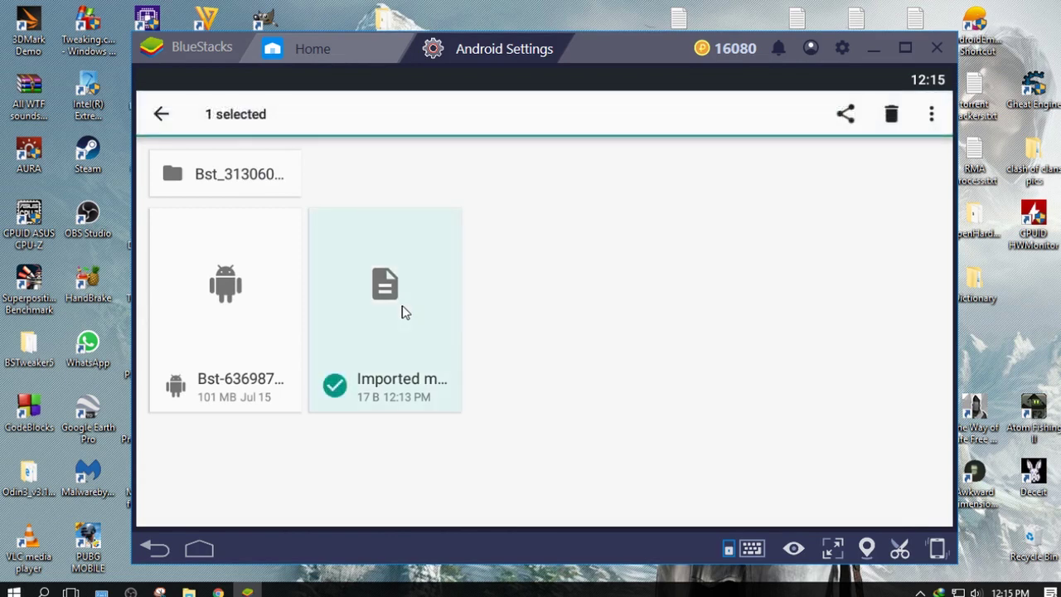
left_click(931, 114)
left_click(829, 165)
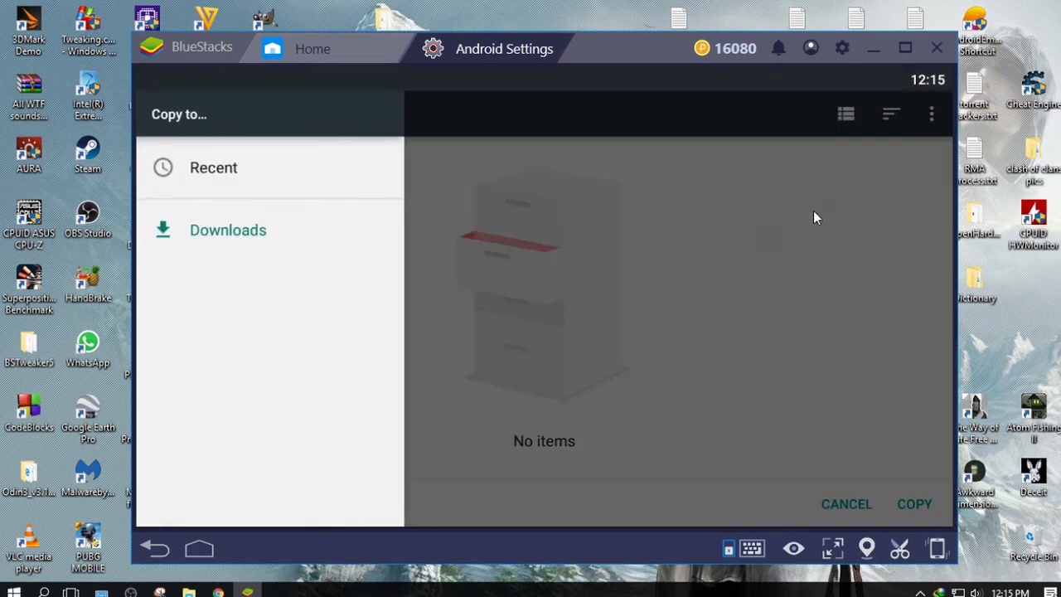
left_click(577, 218)
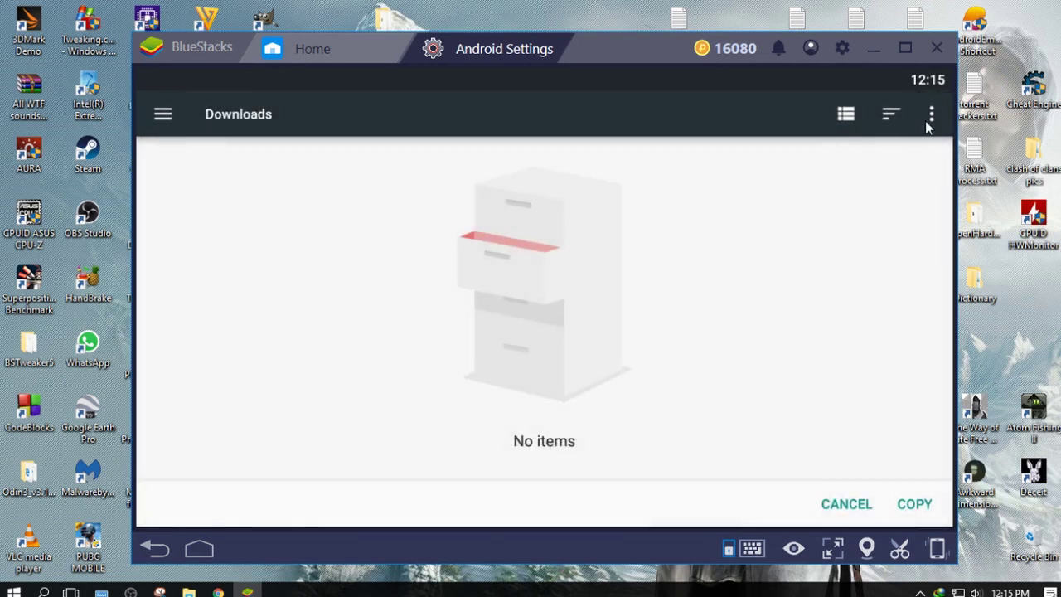
left_click(933, 117)
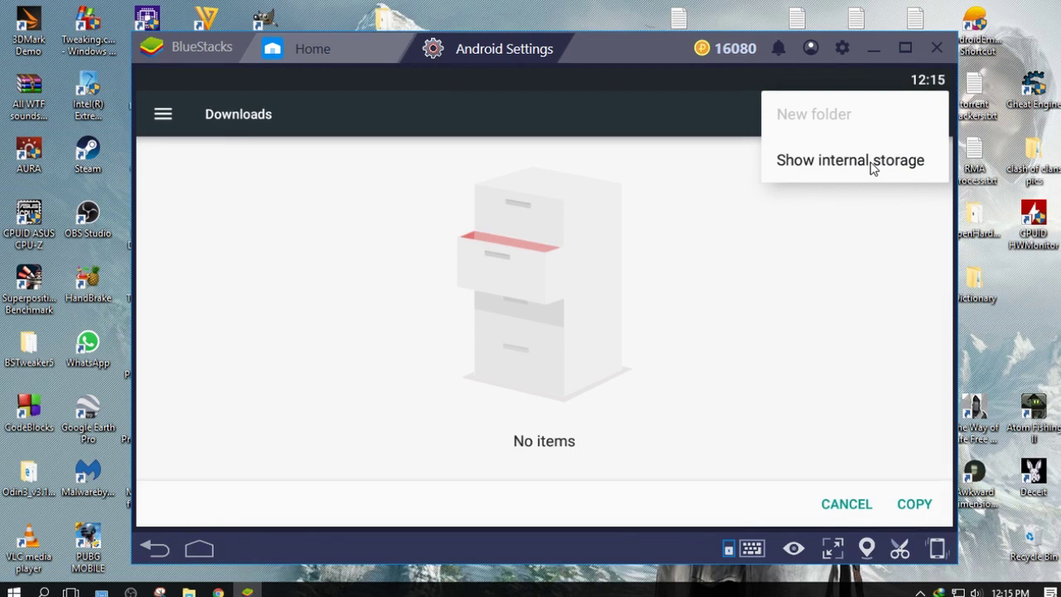
left_click(873, 164)
left_click(164, 114)
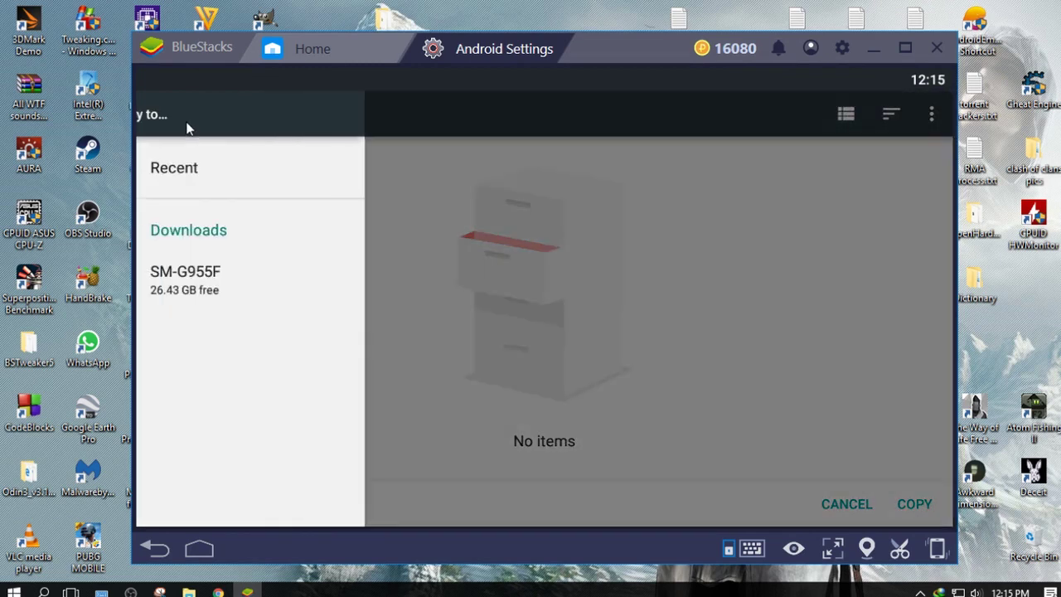
left_click(220, 280)
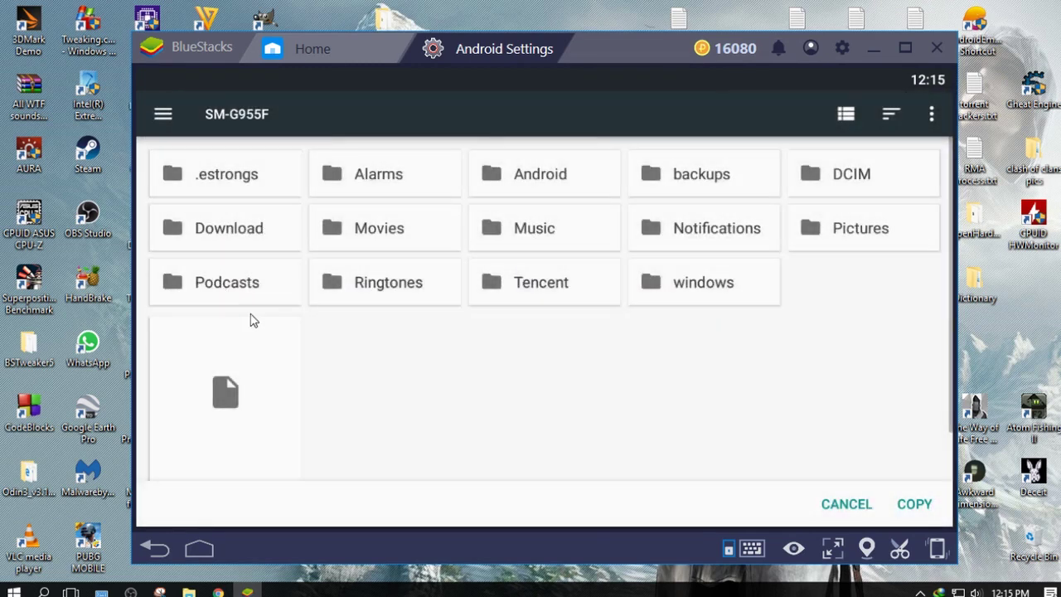
left_click(258, 247)
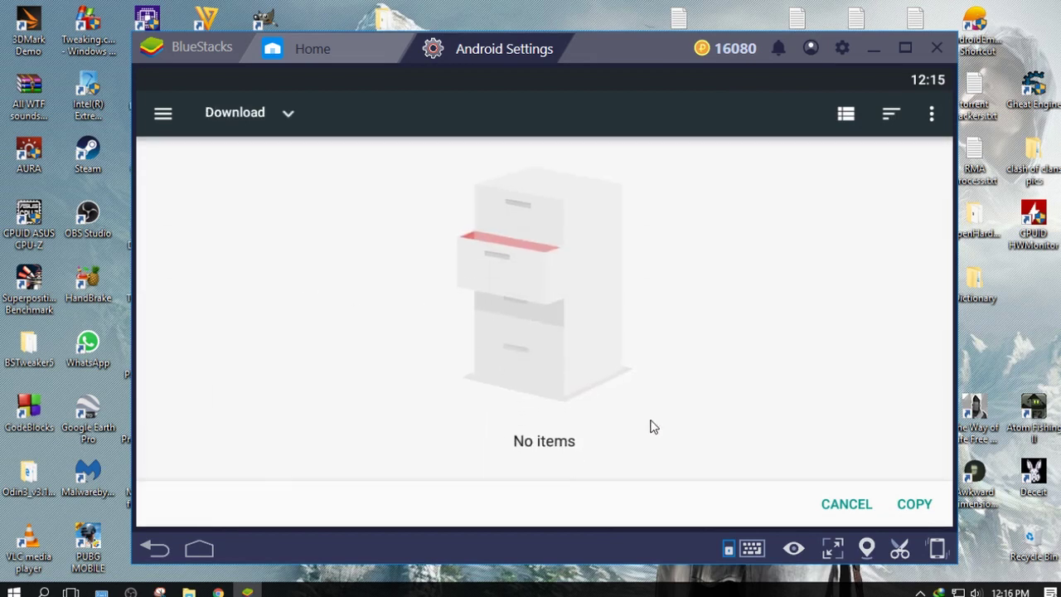
left_click(916, 504)
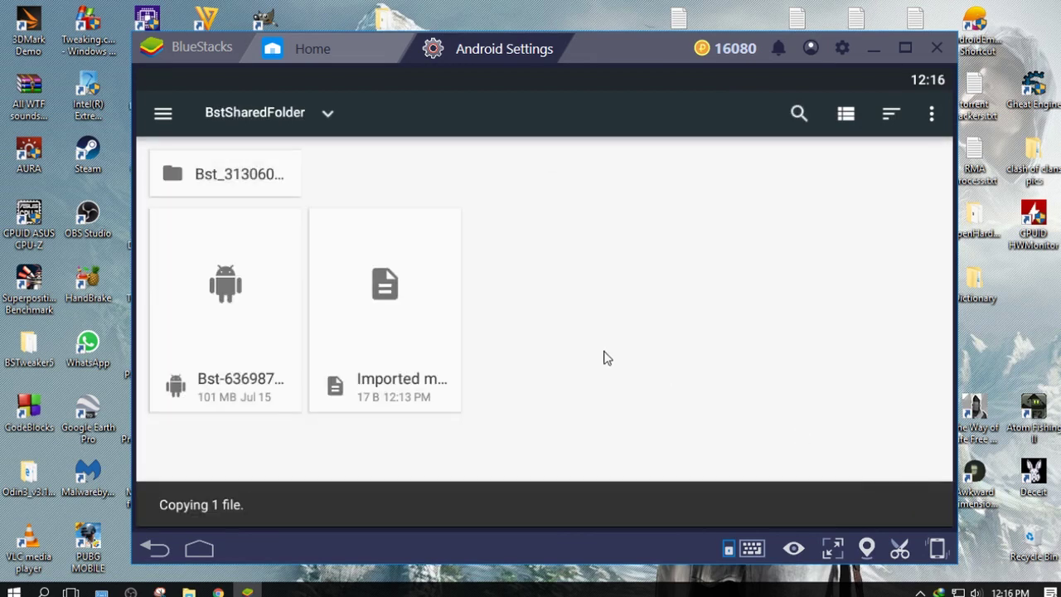
Step: Open the Imported material file from the local Download folder in ES File Explorer to check the copy
left_click(313, 48)
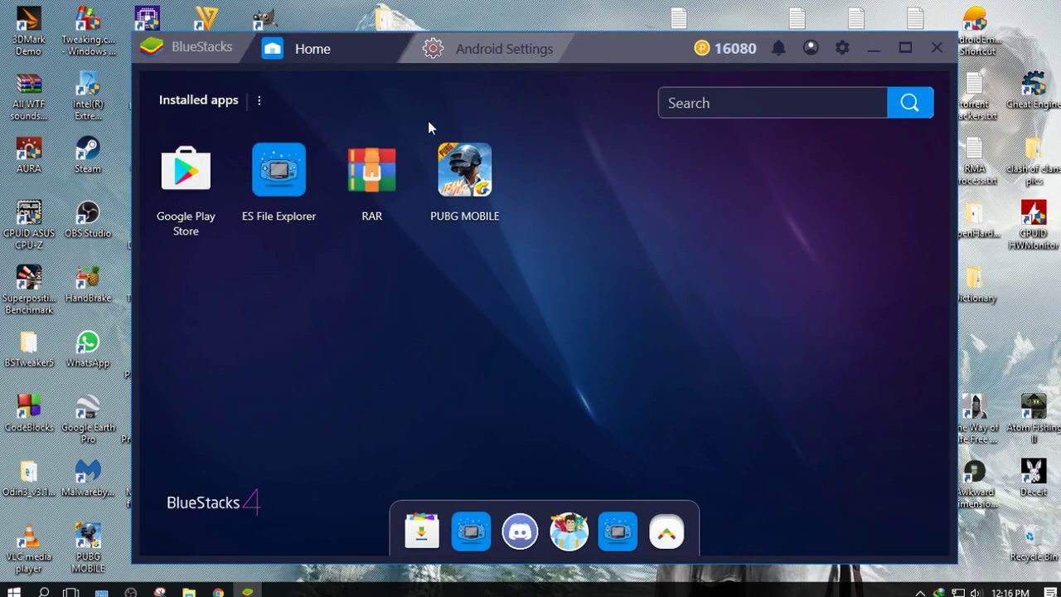
left_click(280, 174)
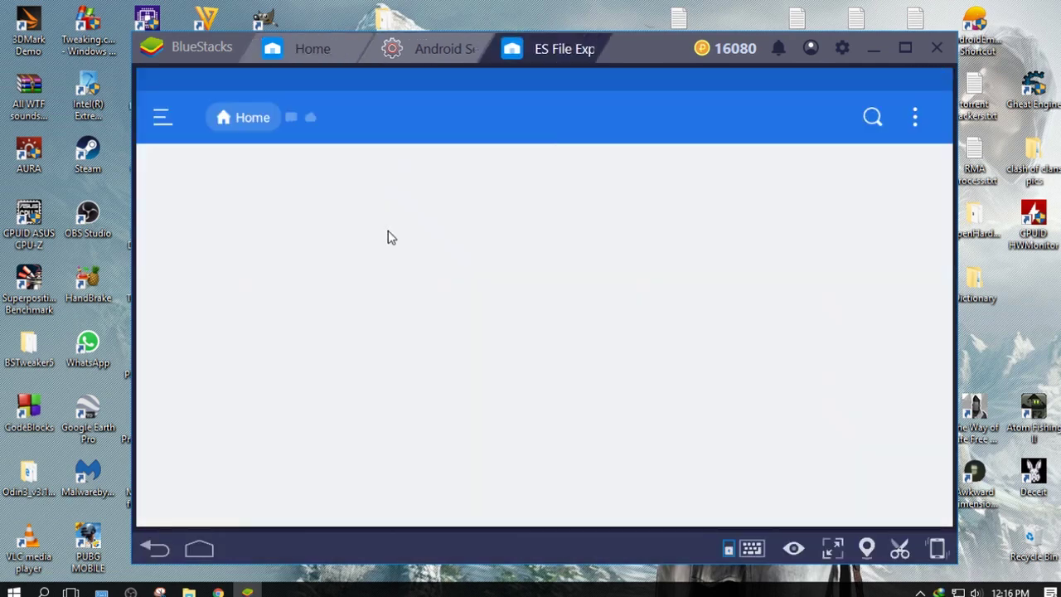
left_click(381, 205)
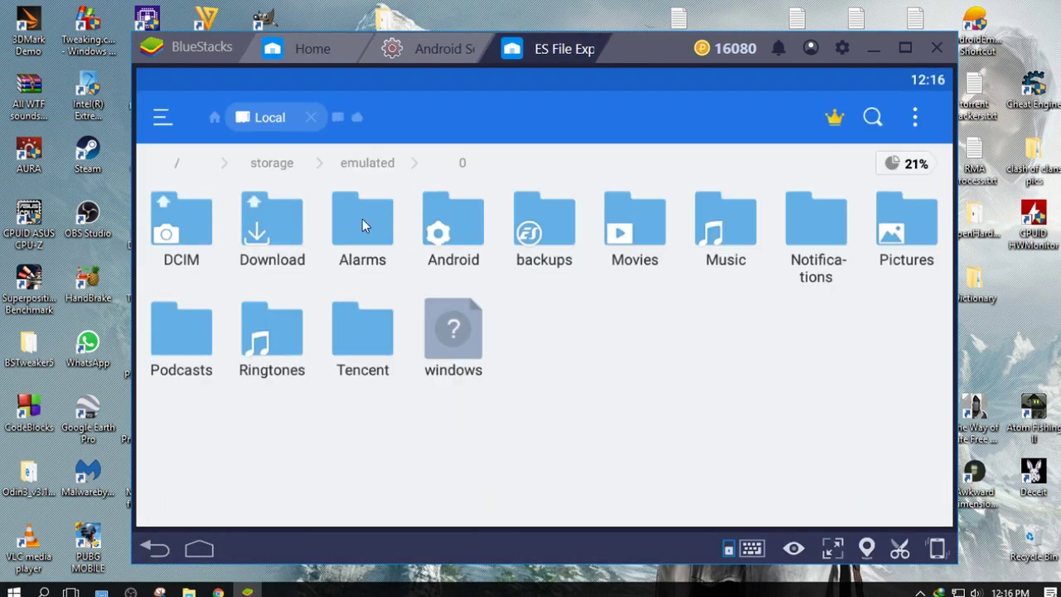
left_click(276, 225)
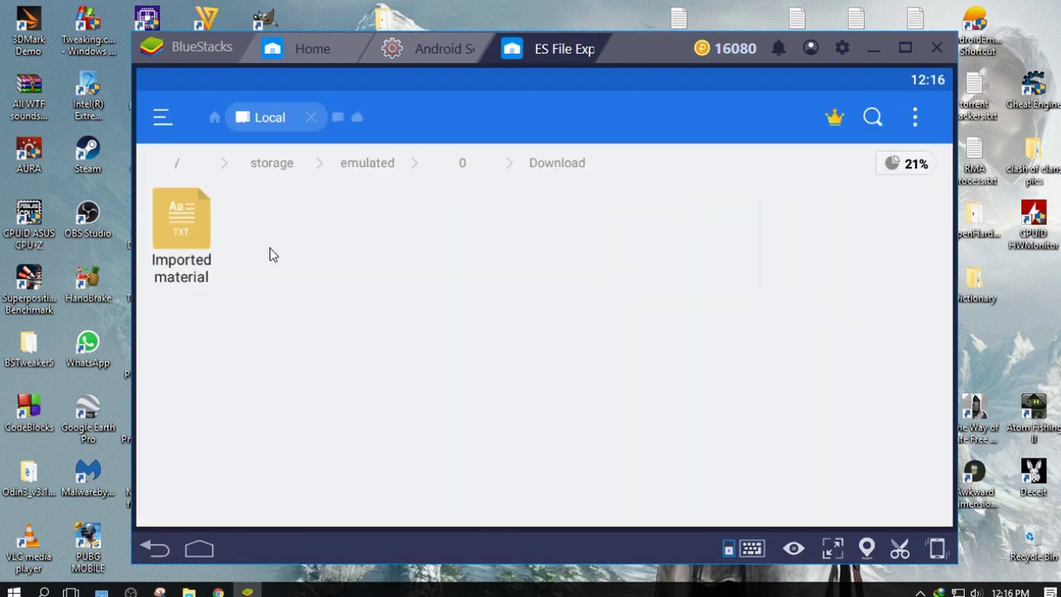
left_click(195, 237)
left_click(445, 374)
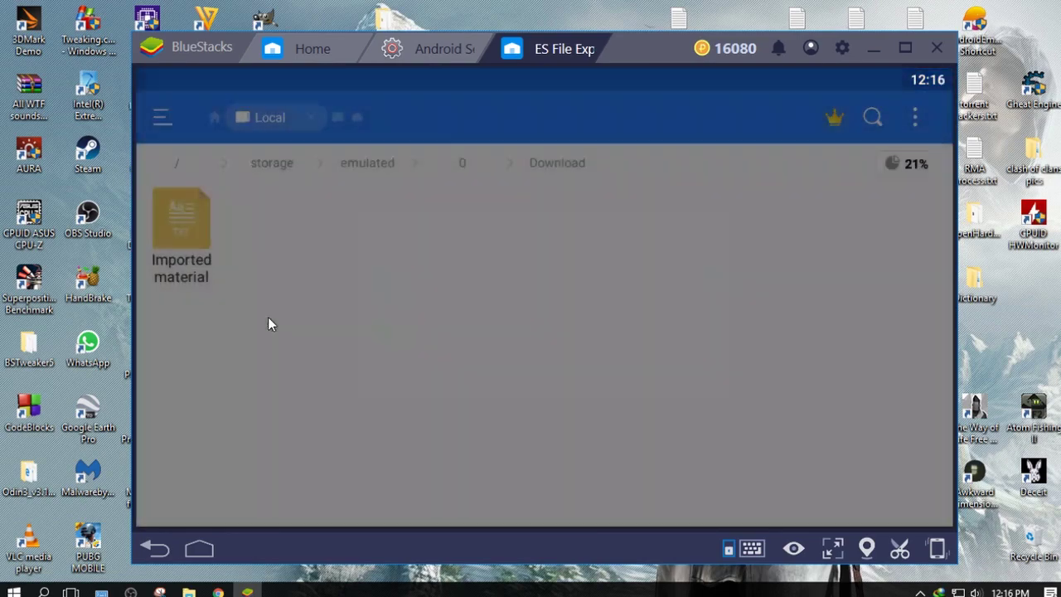